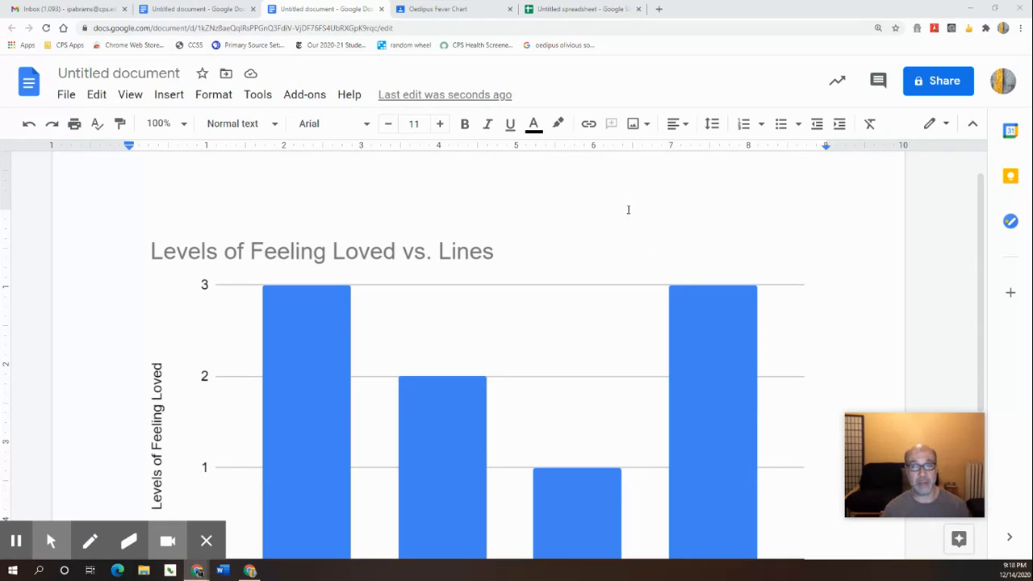
# Review the Levels of Feeling Loved chart, its copy with creative level labels, and the Fever Chart assignment instructions
pyautogui.scroll(-2, 474, 228)
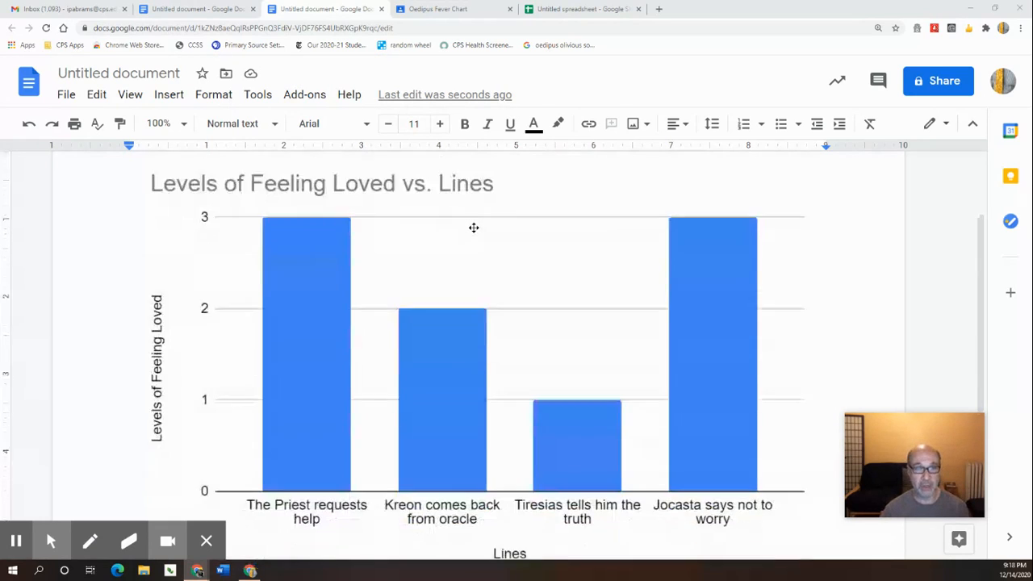
pyautogui.scroll(2, 474, 227)
pyautogui.scroll(-1, 475, 228)
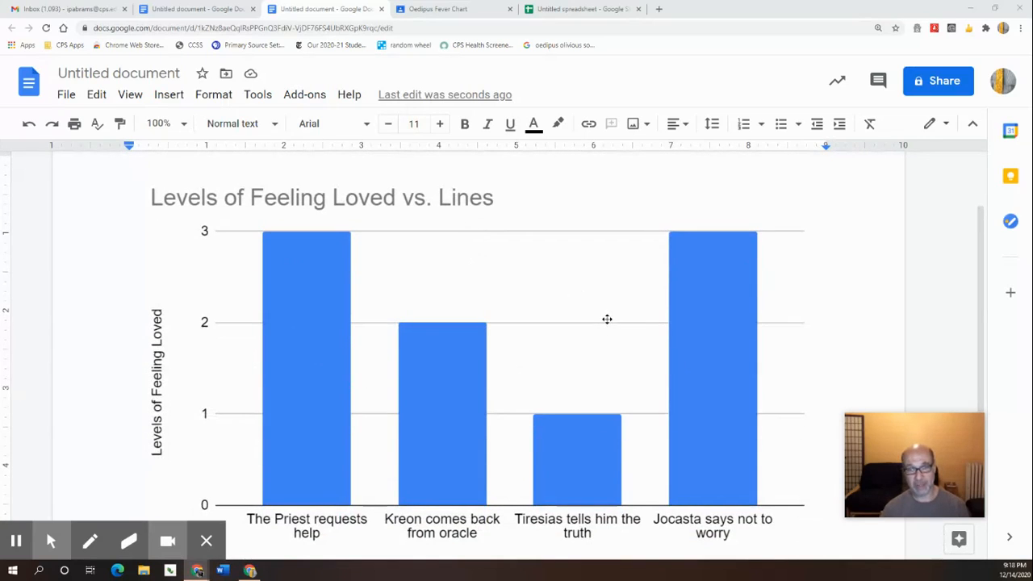
pyautogui.click(187, 10)
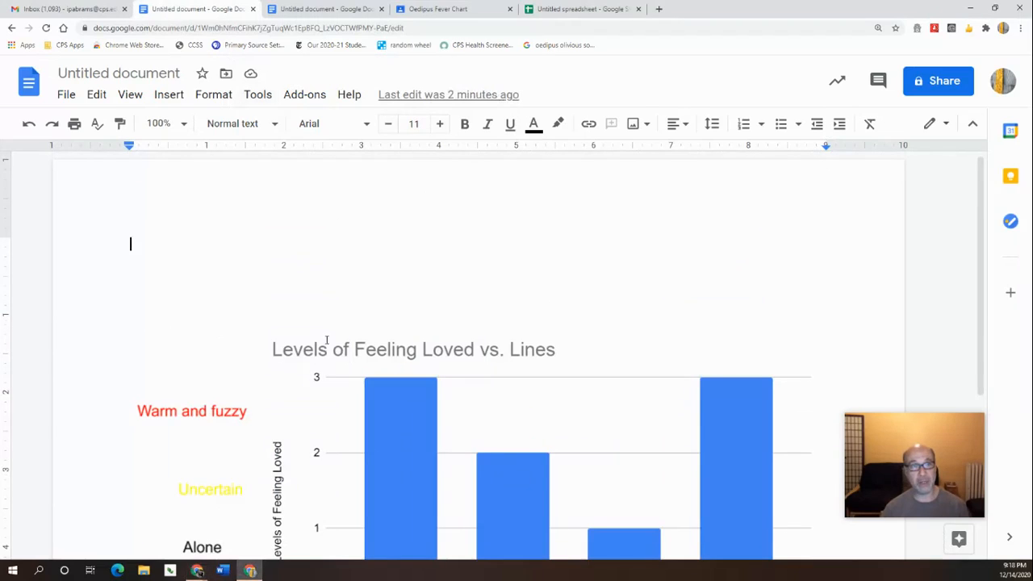
pyautogui.scroll(-1, 305, 401)
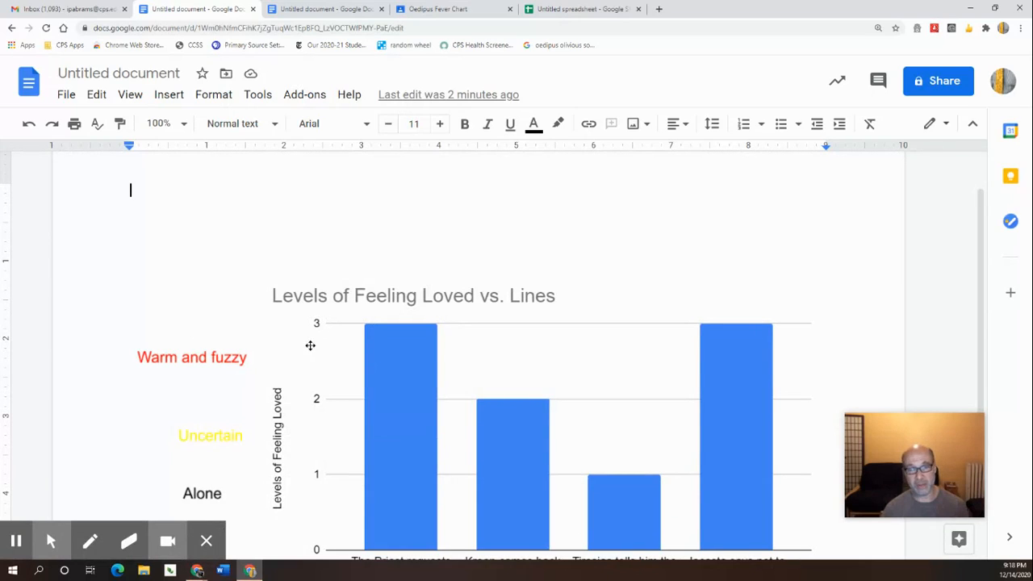
pyautogui.click(445, 10)
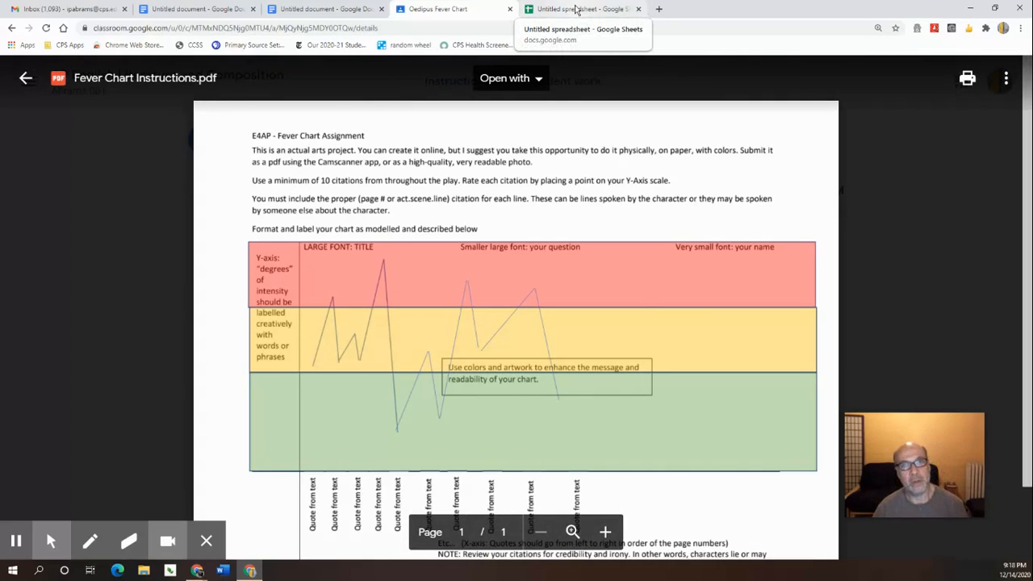
# Switch to the spreadsheet and delete the existing Levels of Feeling Loved vs. Lines chart
pyautogui.click(577, 9)
pyautogui.click(484, 282)
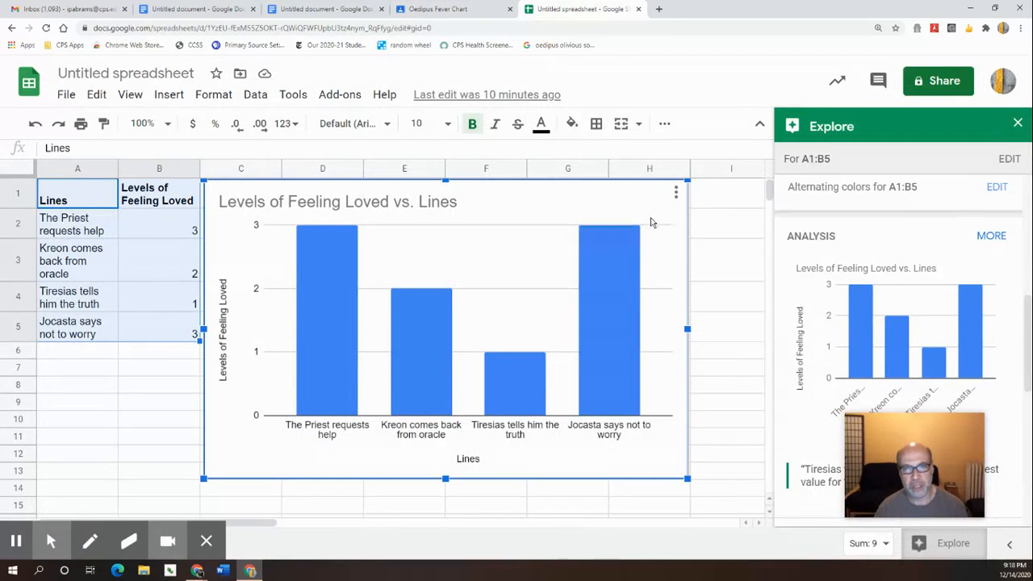
pyautogui.click(677, 192)
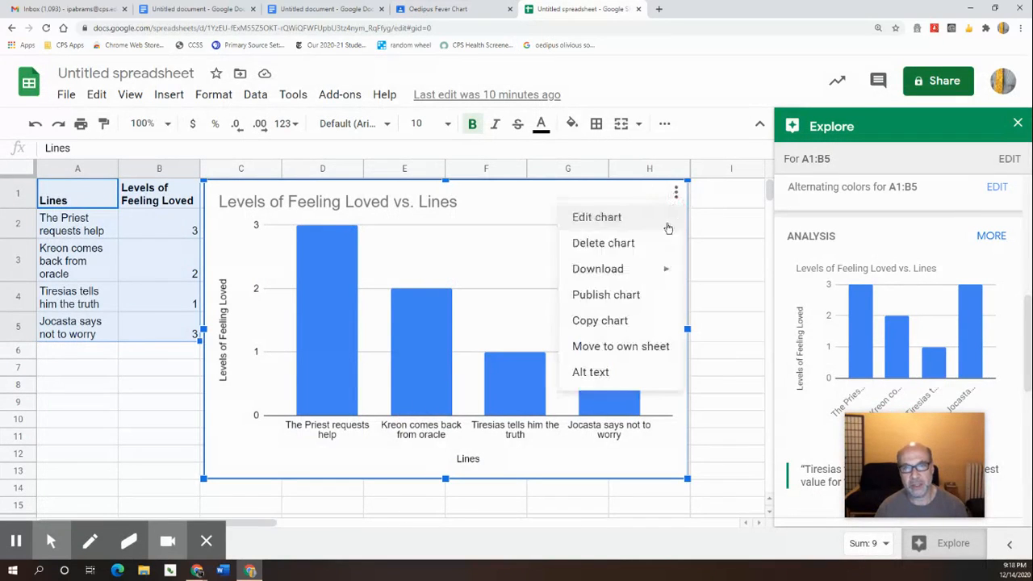
pyautogui.click(604, 242)
pyautogui.click(249, 277)
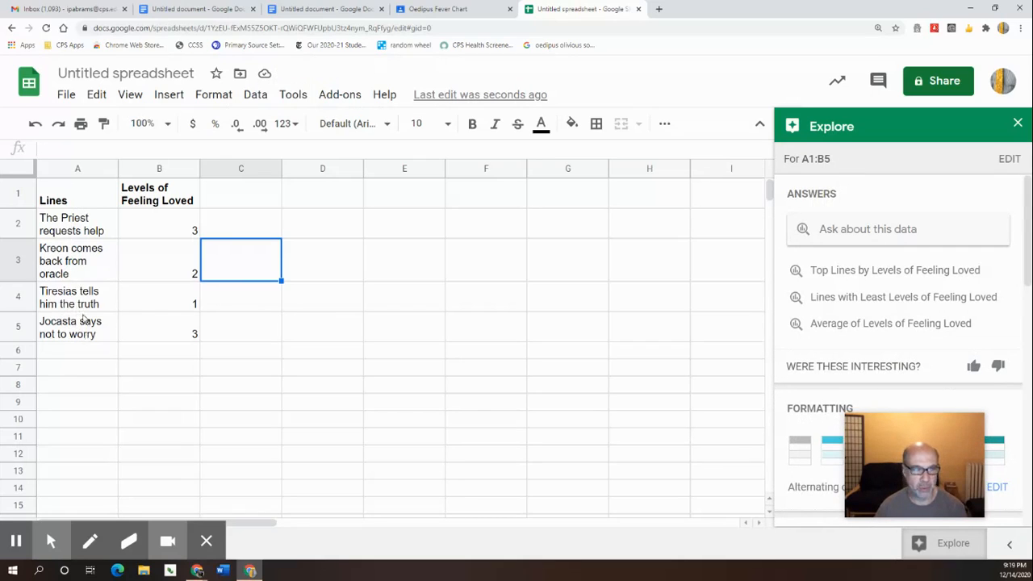
# Examine the Levels of Feeling Loved ratings entered for the play's lines in B2:B5
pyautogui.click(176, 232)
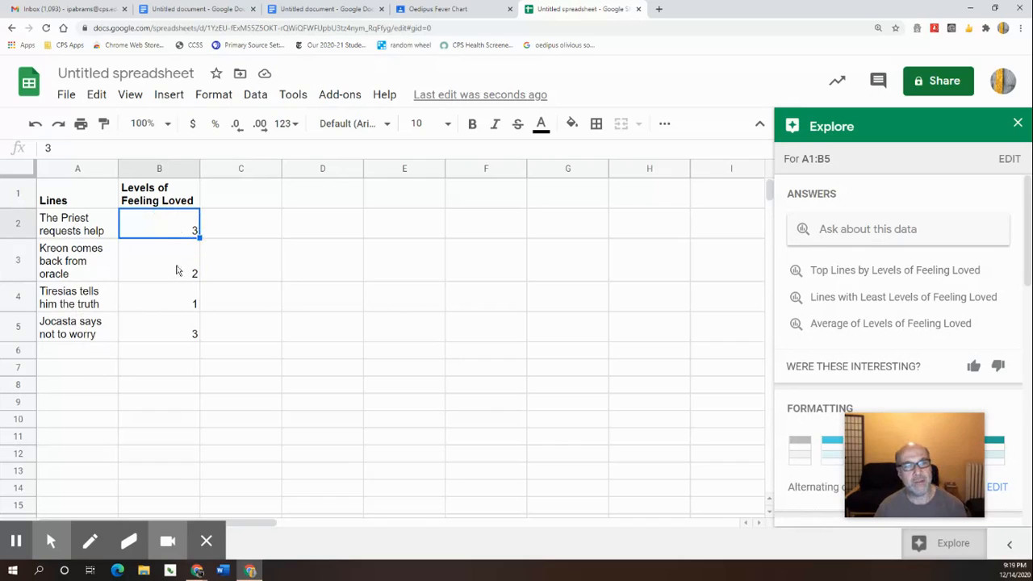
pyautogui.click(179, 272)
pyautogui.click(172, 311)
pyautogui.click(173, 329)
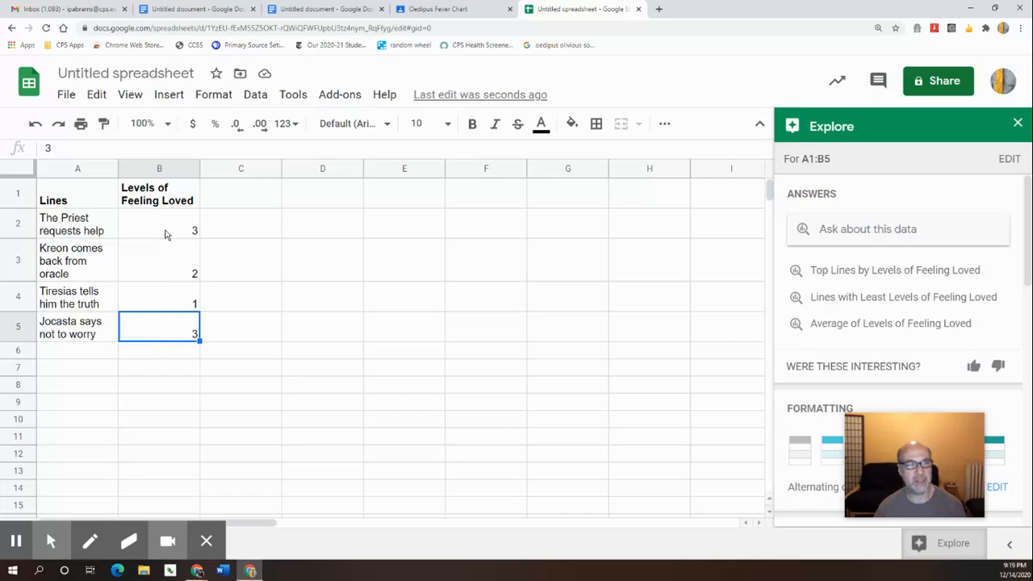
pyautogui.click(167, 234)
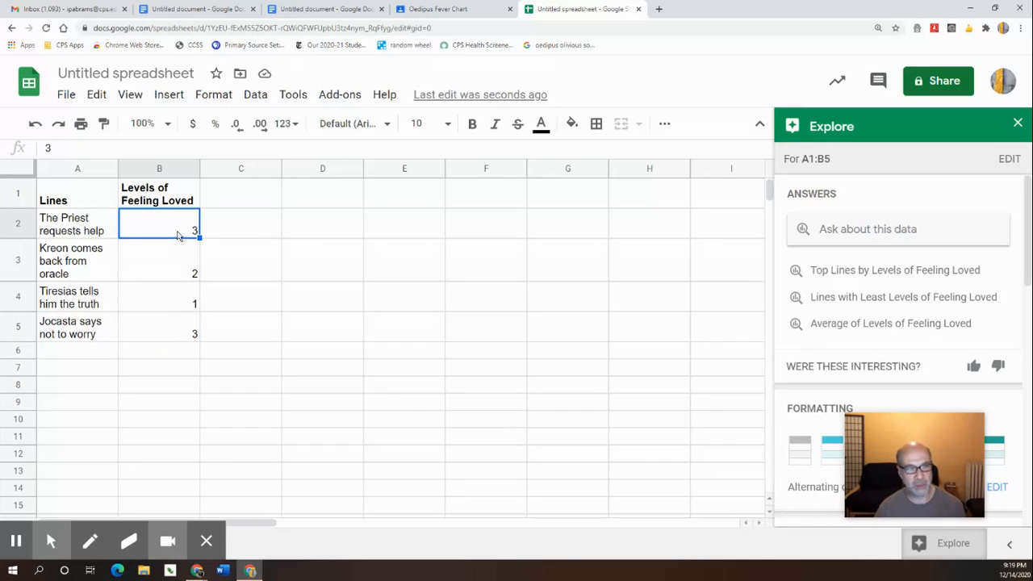
pyautogui.click(162, 308)
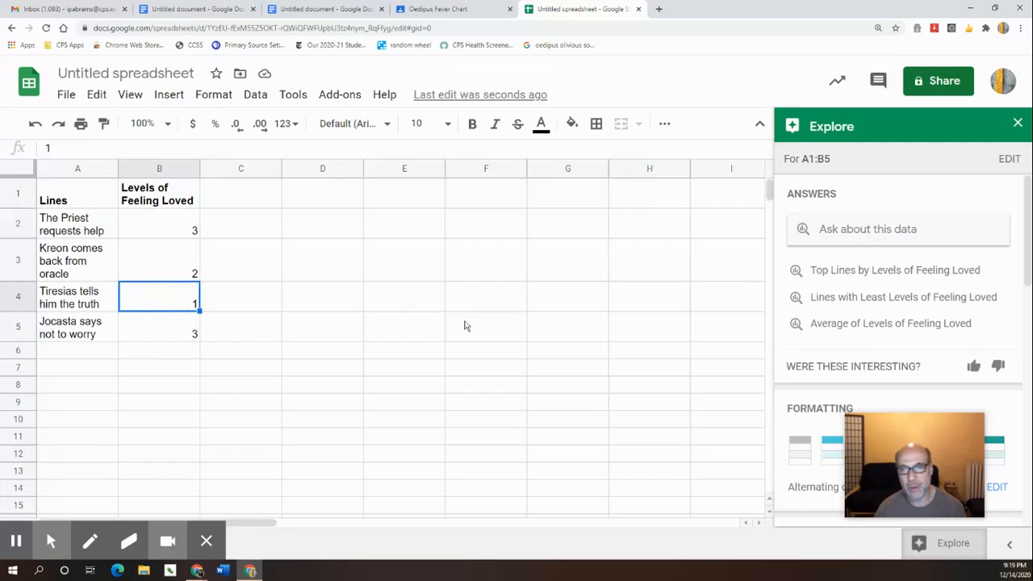
# Select the data range A1:B5 and reopen the Explore suggestions for it
pyautogui.click(64, 196)
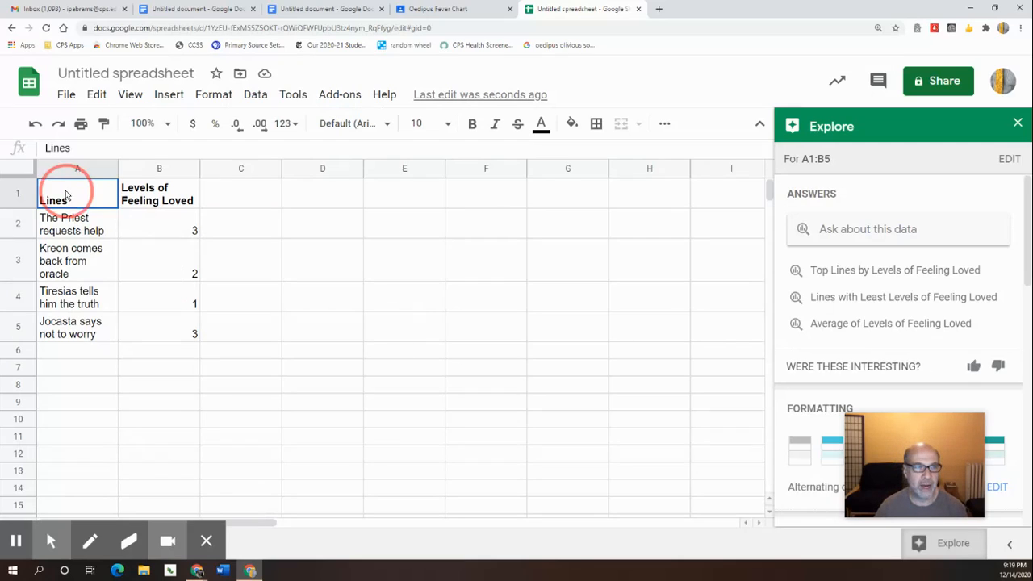
pyautogui.keyDown('shift'); pyautogui.click(155, 230); pyautogui.keyUp('shift')
pyautogui.moveTo(155, 230); pyautogui.dragTo(169, 328)
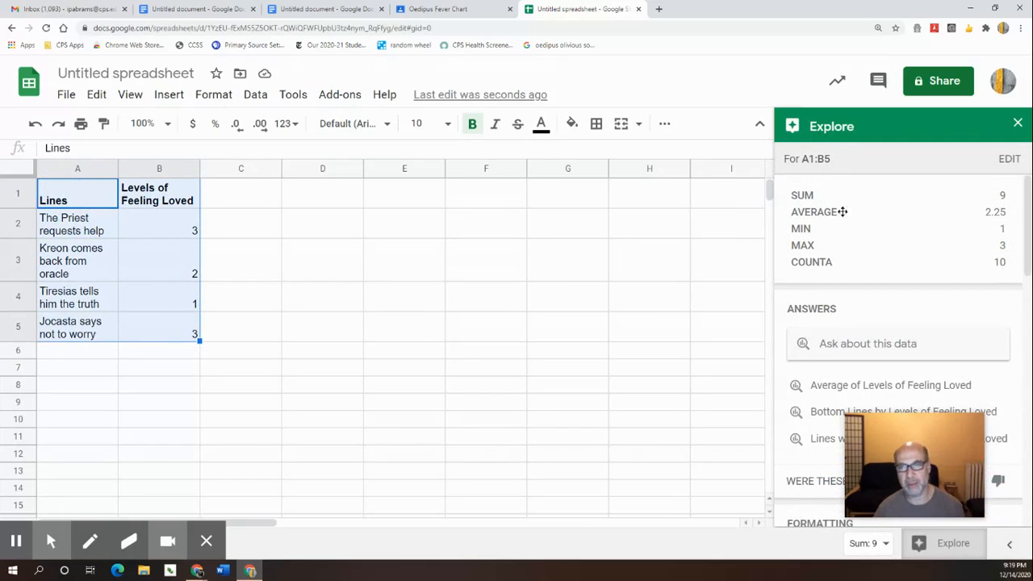
pyautogui.click(1018, 123)
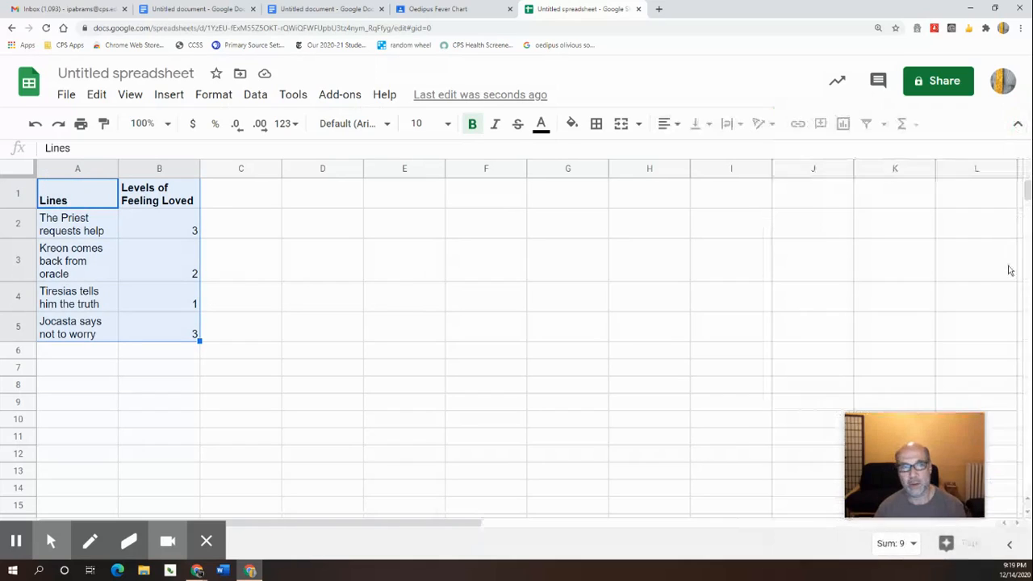
pyautogui.click(963, 544)
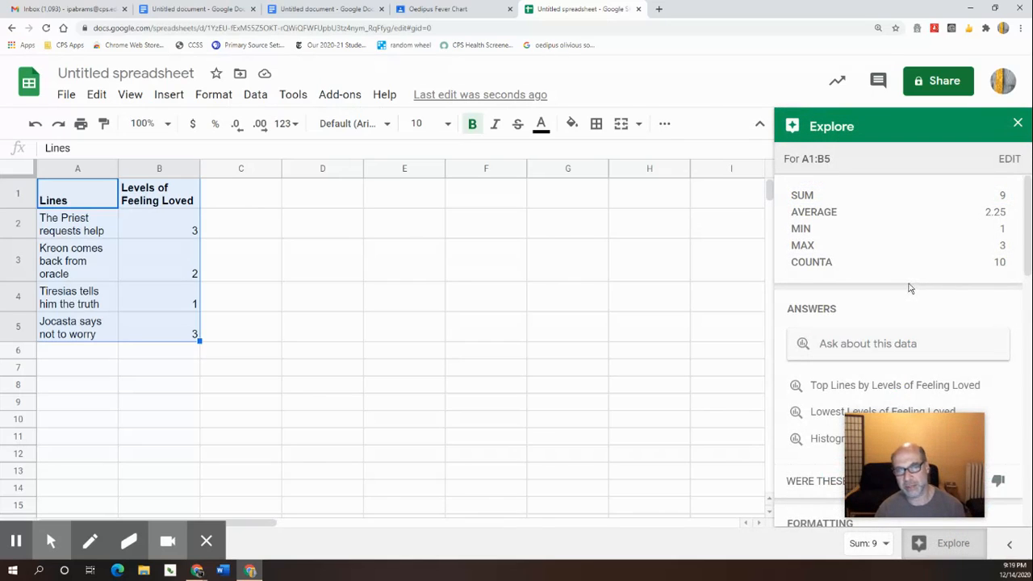
# Insert the suggested vertical column chart of Levels of Feeling Loved vs. Lines and place it beside the data table
pyautogui.scroll(-3, 910, 288)
pyautogui.scroll(-3, 910, 288)
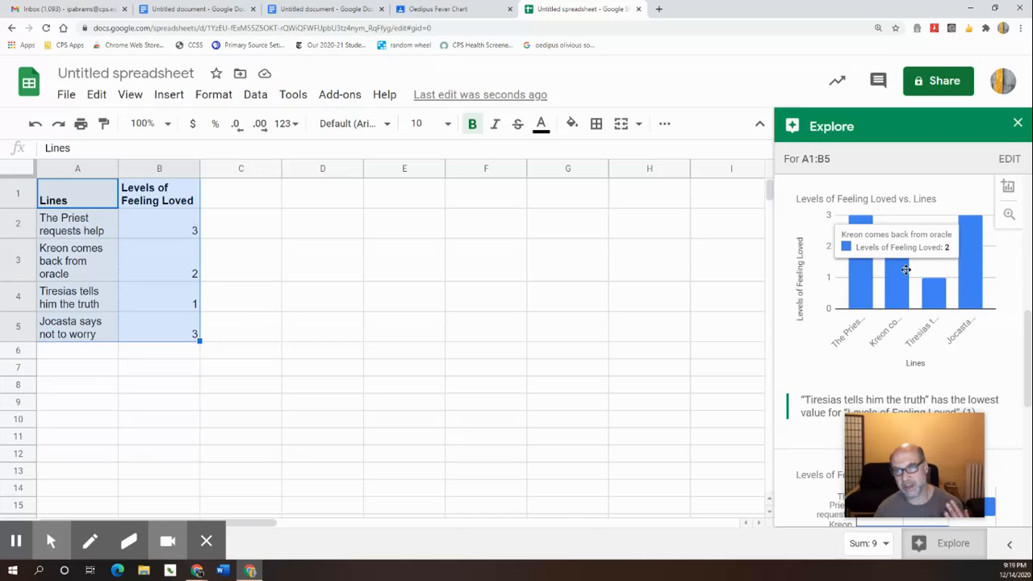
pyautogui.scroll(-5, 932, 270)
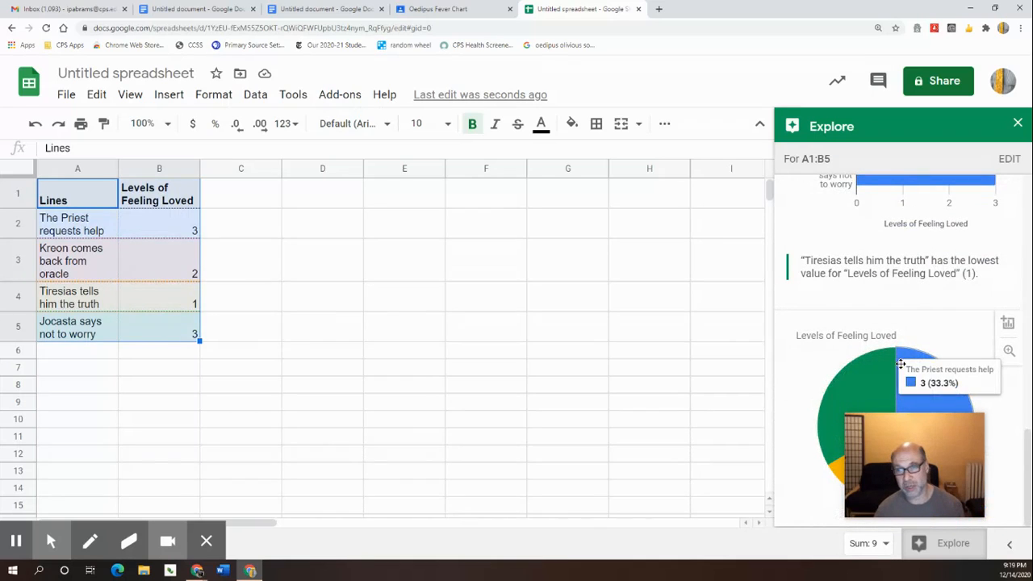
pyautogui.scroll(4, 888, 257)
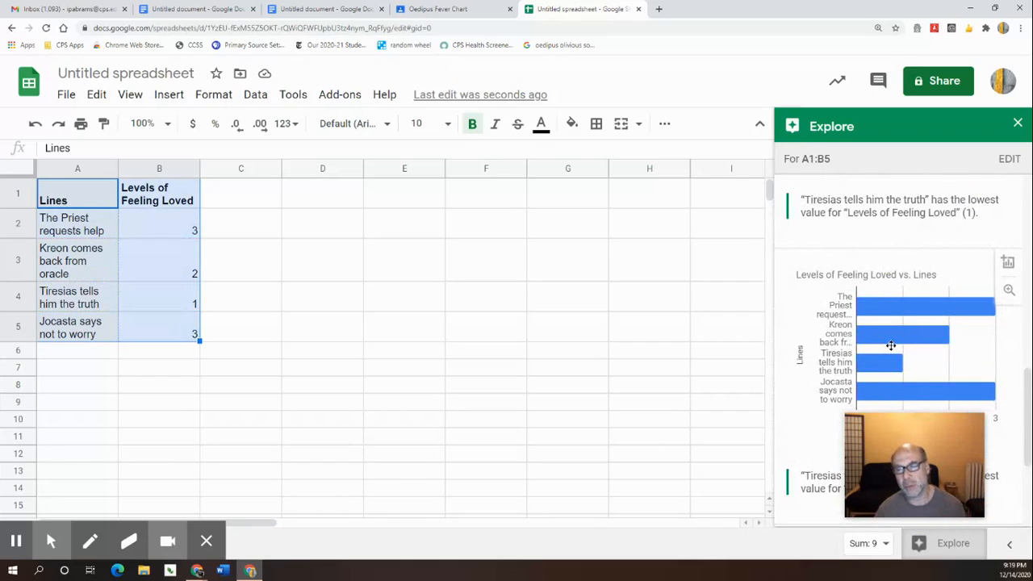
pyautogui.scroll(6, 891, 346)
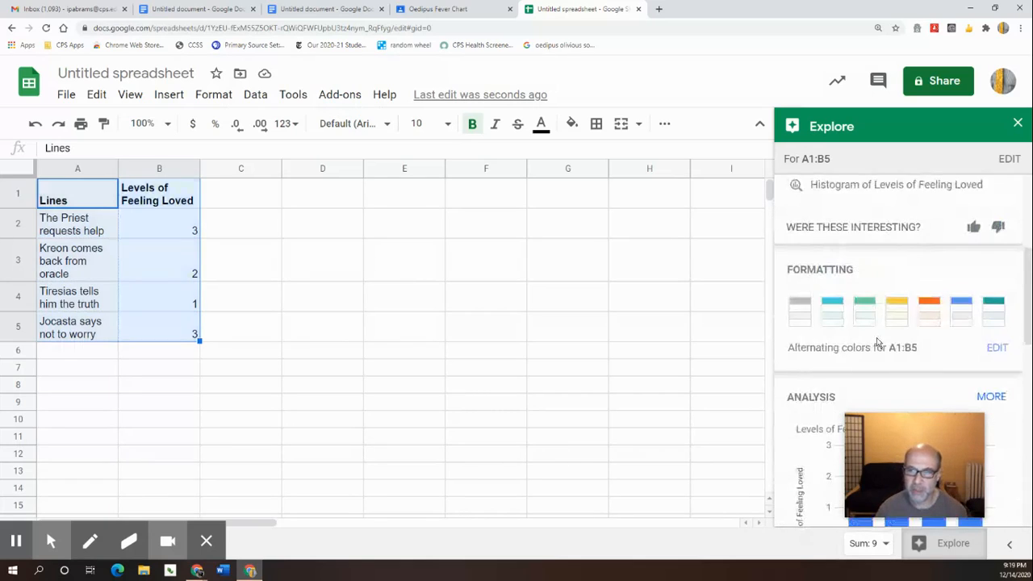
pyautogui.scroll(-3, 880, 339)
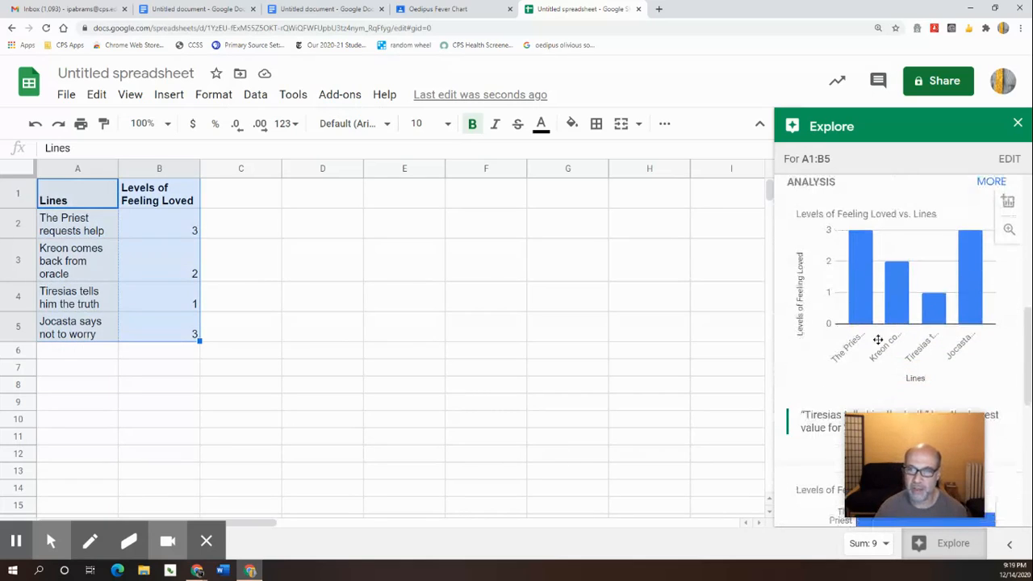
pyautogui.click(1008, 203)
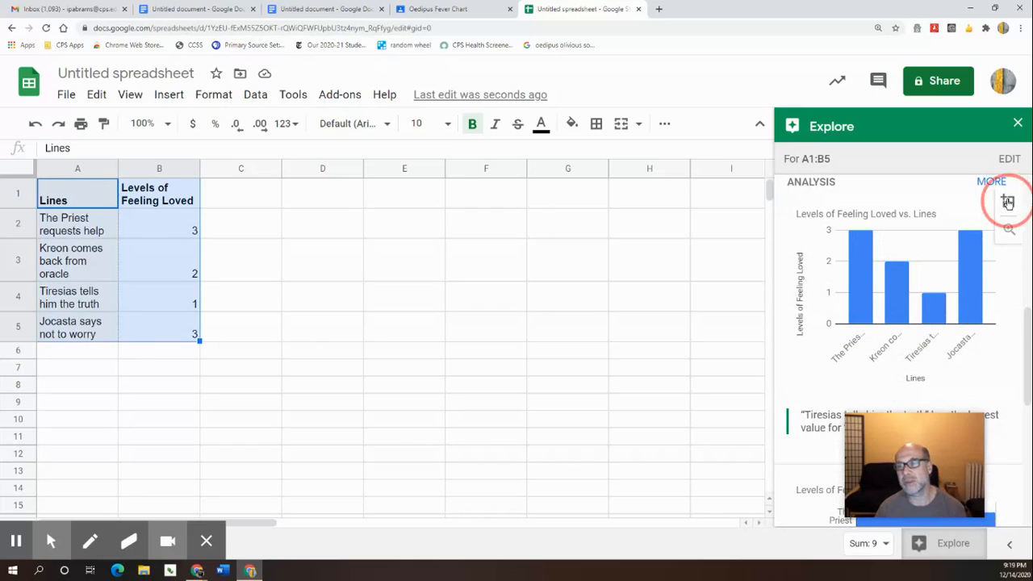
pyautogui.moveTo(517, 326); pyautogui.dragTo(685, 314)
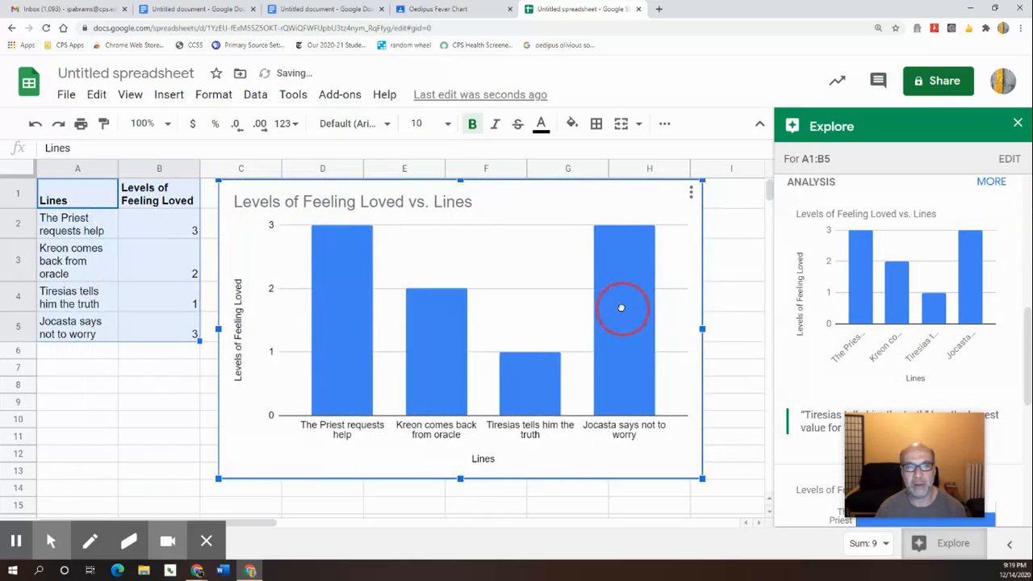
pyautogui.click(690, 192)
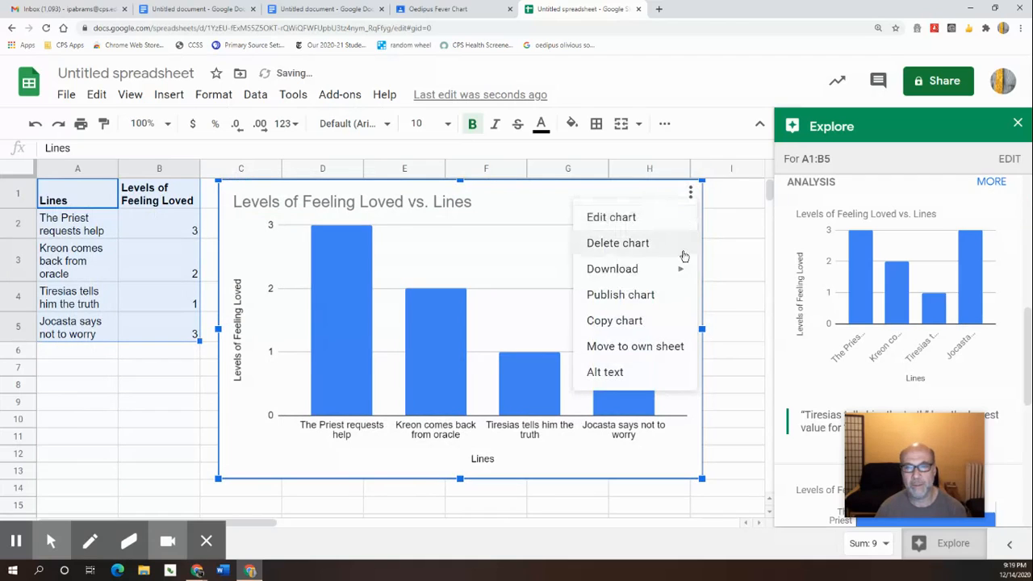
pyautogui.click(621, 330)
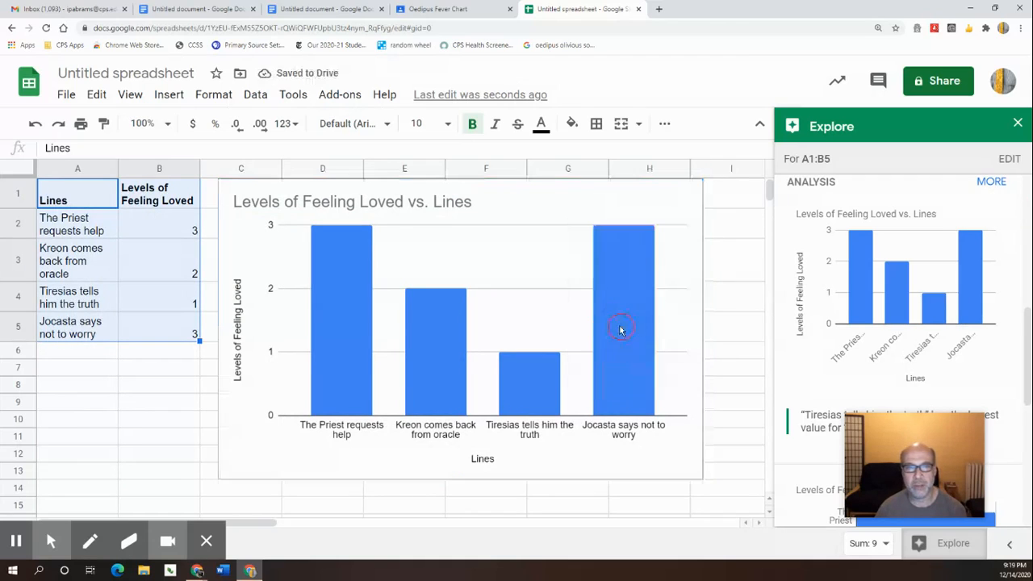
# Switch to the document with the unlabelled chart, shrink the chart to about 6.8 inches wide and reposition it, leaving space beside its y-axis
pyautogui.click(323, 9)
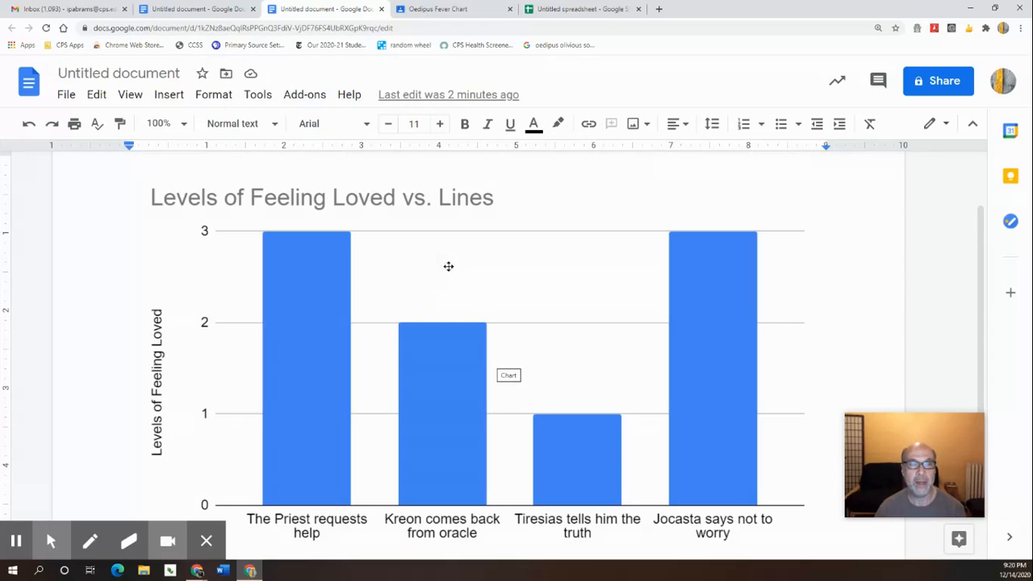
pyautogui.click(249, 248)
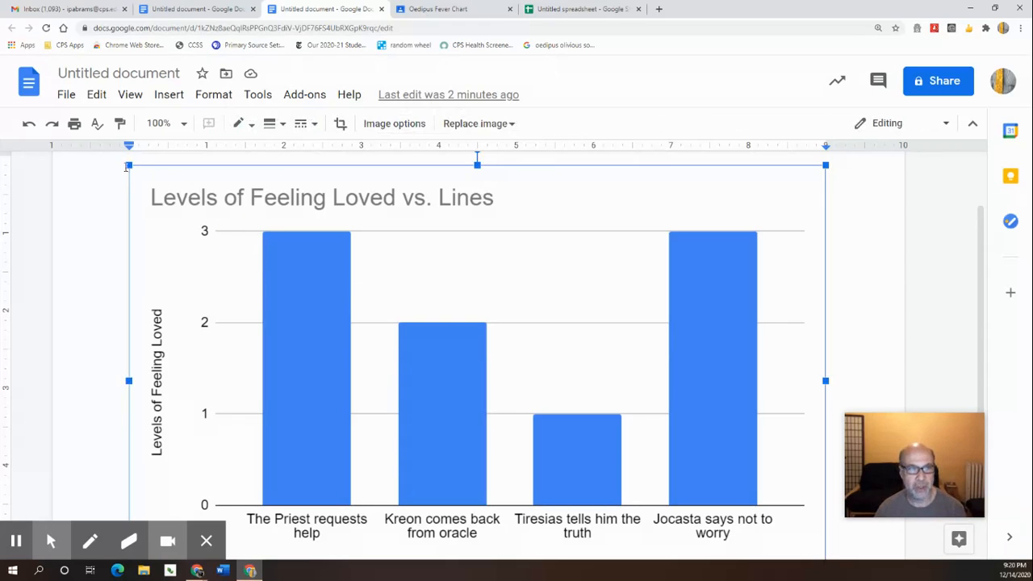
pyautogui.moveTo(128, 165); pyautogui.dragTo(343, 278)
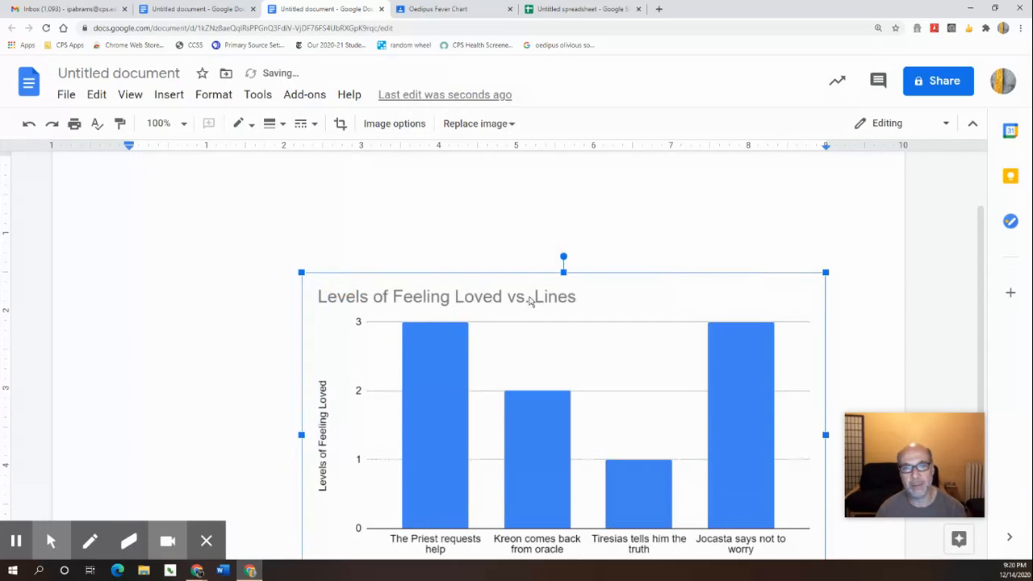
pyautogui.moveTo(530, 301); pyautogui.dragTo(526, 247)
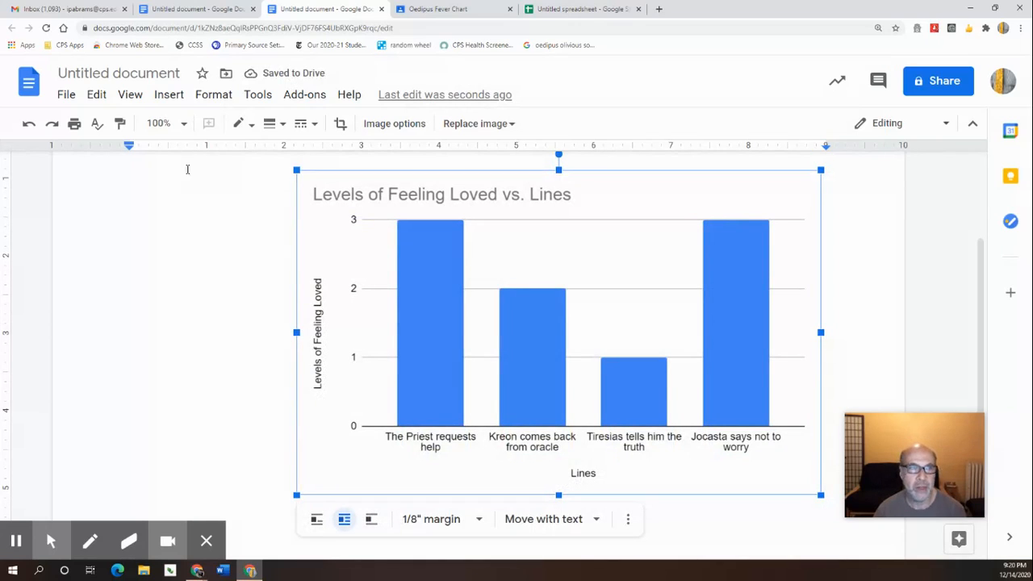
pyautogui.click(169, 98)
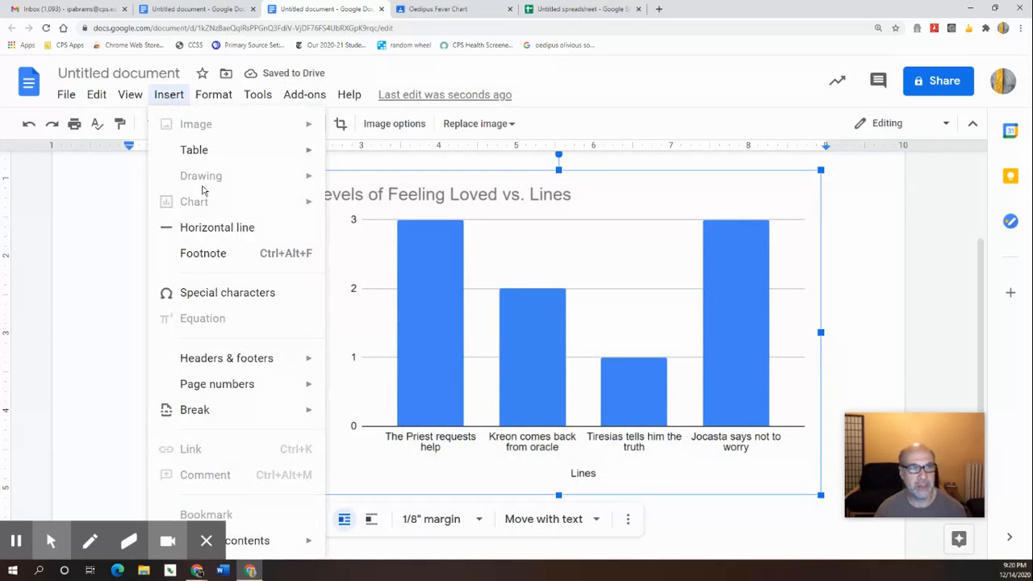
pyautogui.click(520, 259)
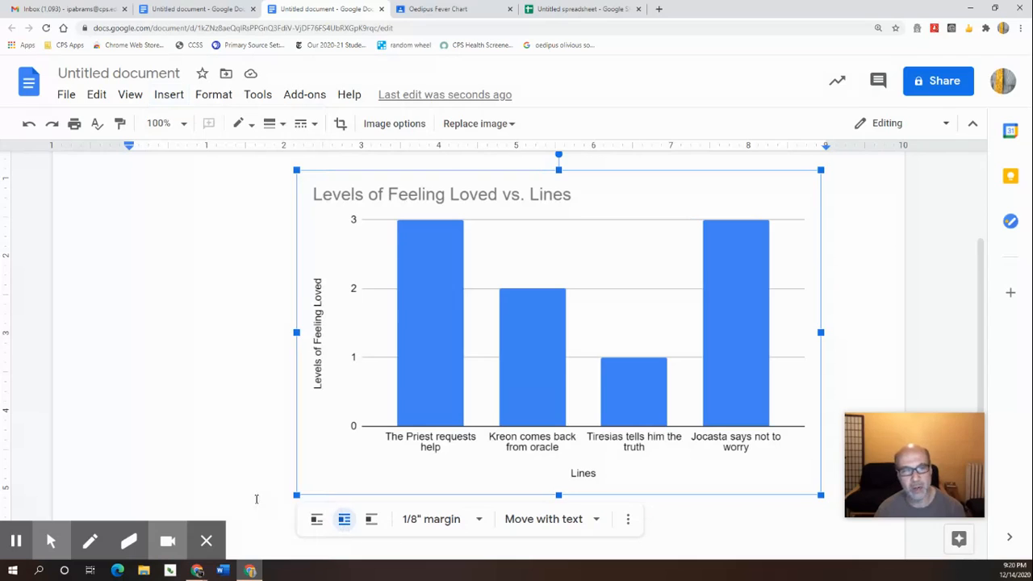
pyautogui.click(239, 473)
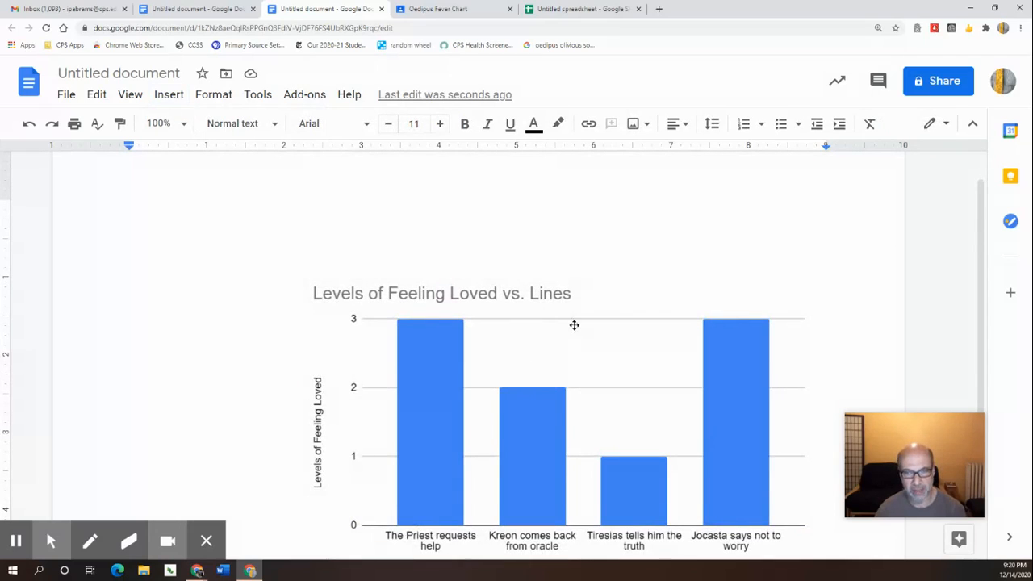
# Select the chart in the document and examine its text wrapping options
pyautogui.scroll(-2, 574, 324)
pyautogui.scroll(1, 450, 318)
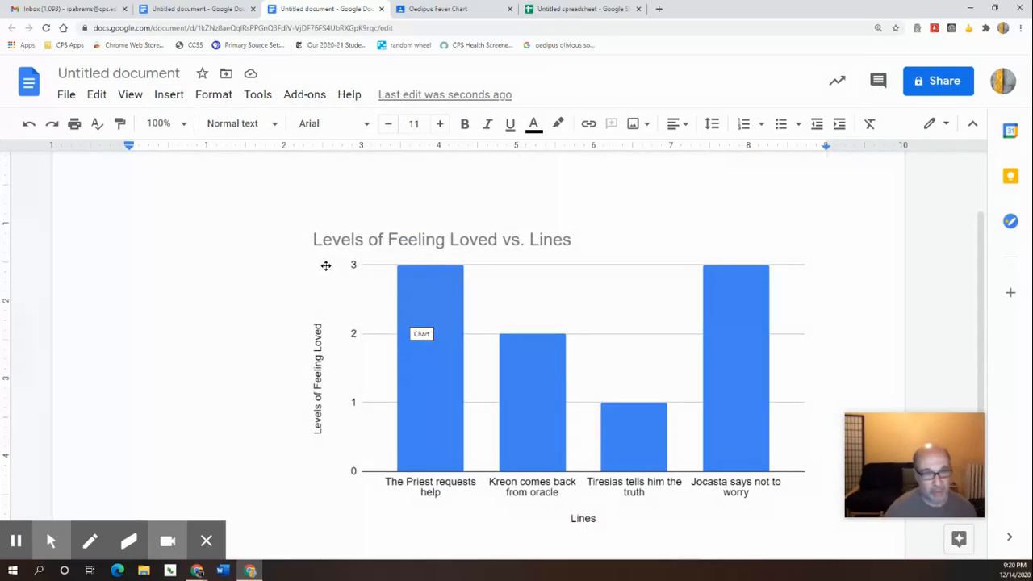
pyautogui.click(485, 457)
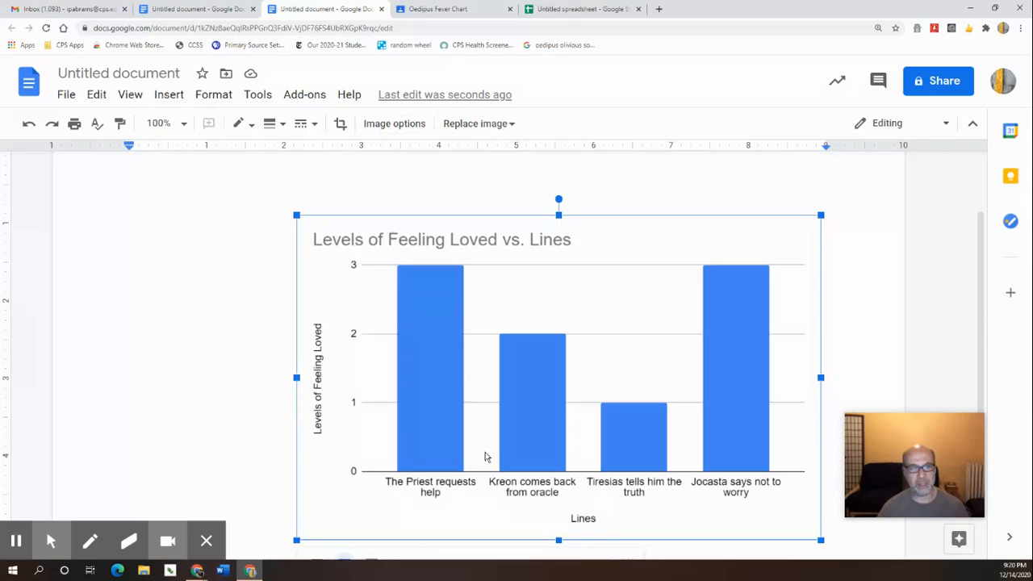
pyautogui.scroll(-2, 475, 455)
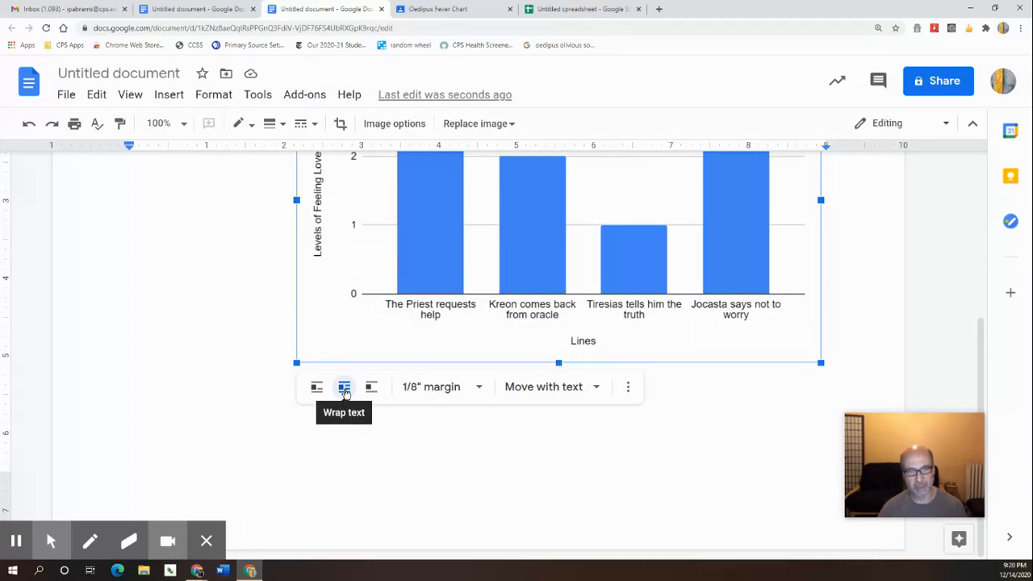
# Set the chart's text wrapping to Wrap text and place the cursor in the blank area outside the chart
pyautogui.click(346, 394)
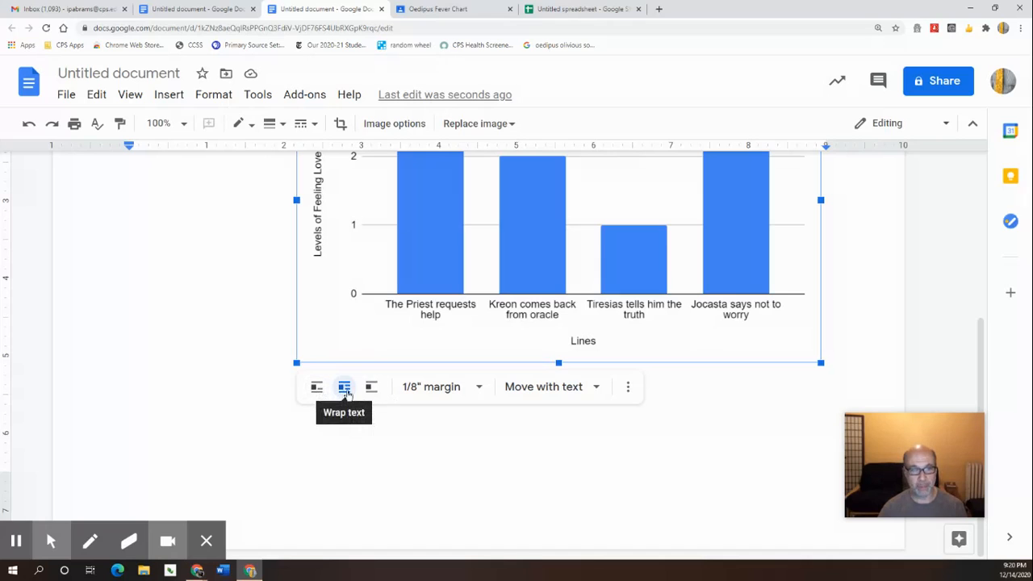
pyautogui.scroll(2, 358, 444)
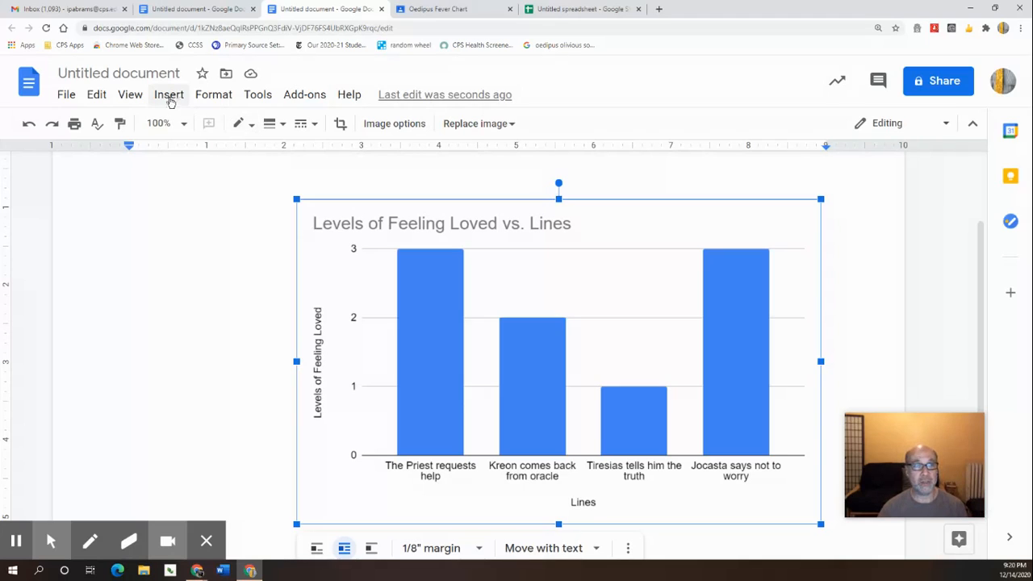
pyautogui.click(212, 273)
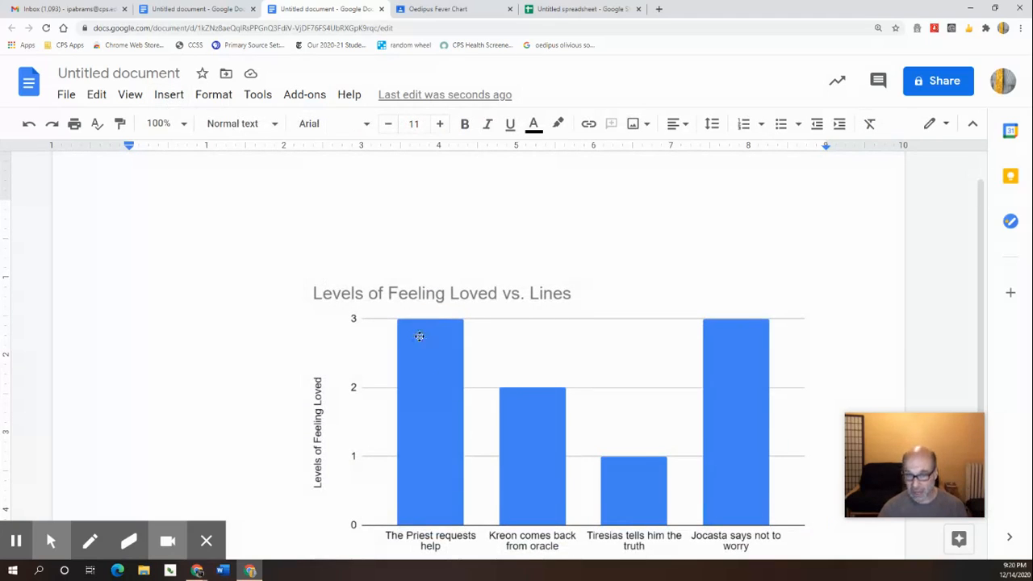
# Start a new drawing in the document and add a text box about 2.2 inches wide reading "Warm Fuzzy"
pyautogui.click(160, 97)
pyautogui.moveTo(319, 177)
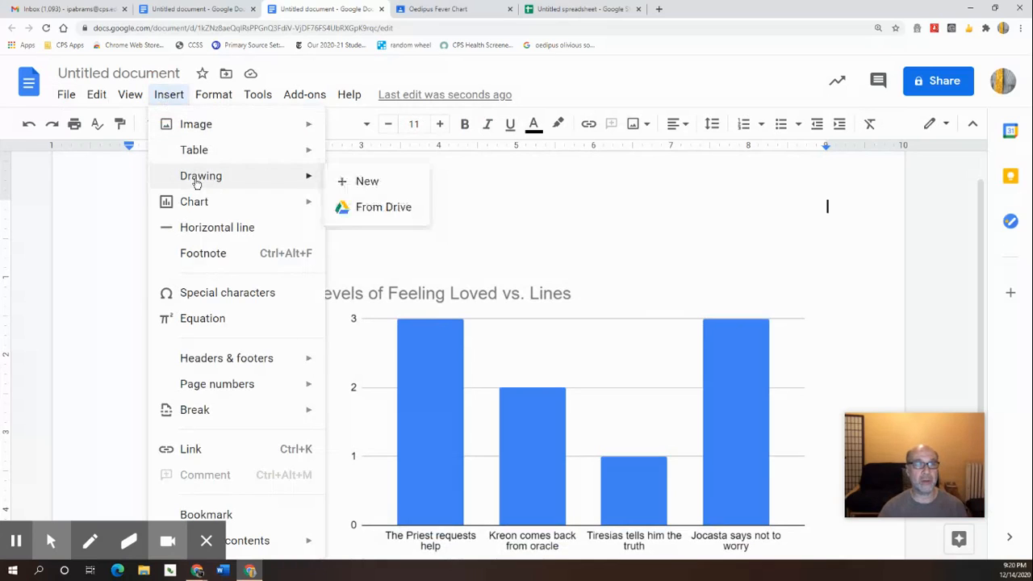
pyautogui.click(405, 190)
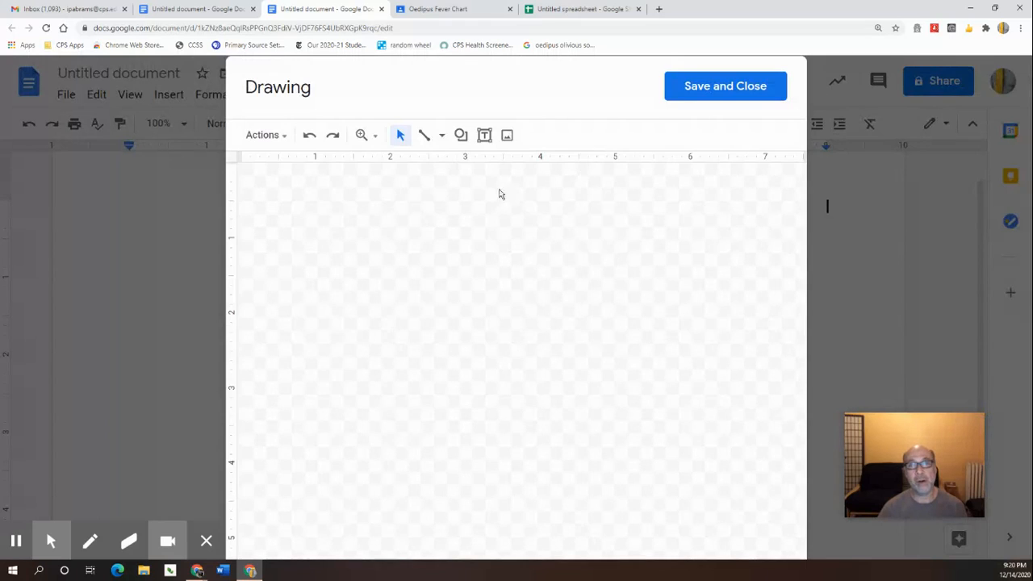
pyautogui.moveTo(369, 195)
pyautogui.mouseDown()
pyautogui.moveTo(509, 226)
pyautogui.moveTo(714, 199)
pyautogui.mouseUp()
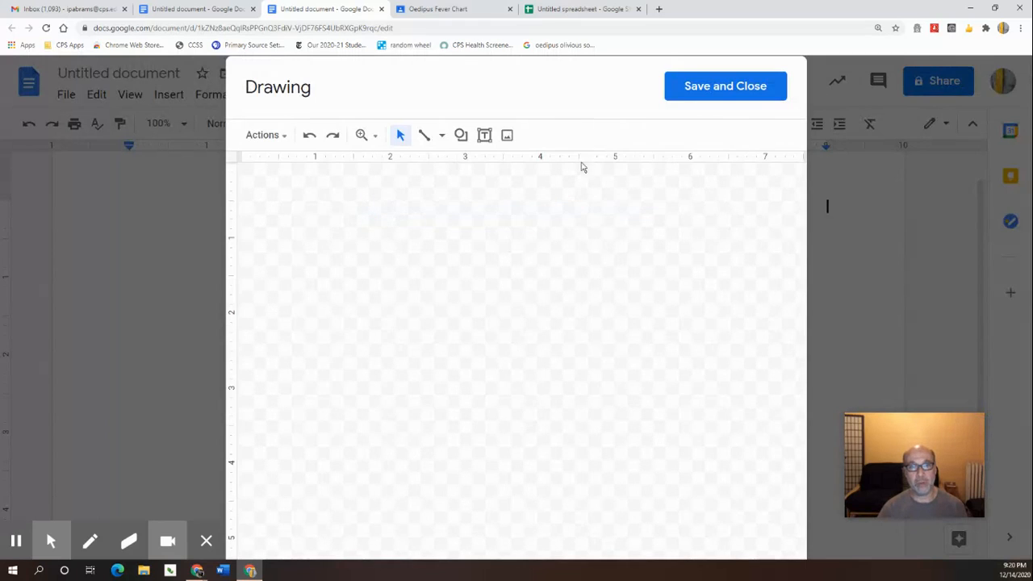
pyautogui.click(484, 135)
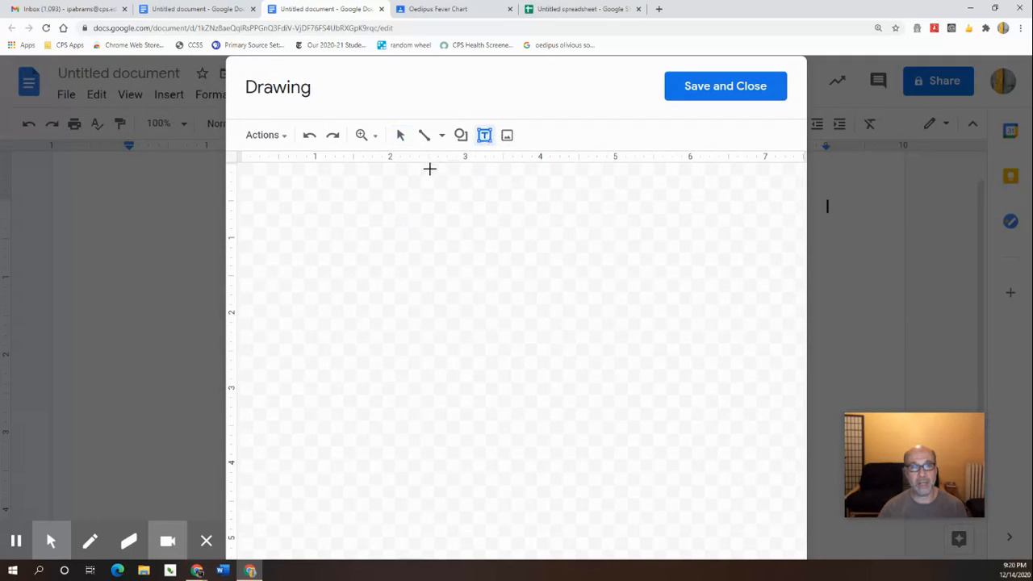
pyautogui.moveTo(351, 171); pyautogui.dragTo(515, 198)
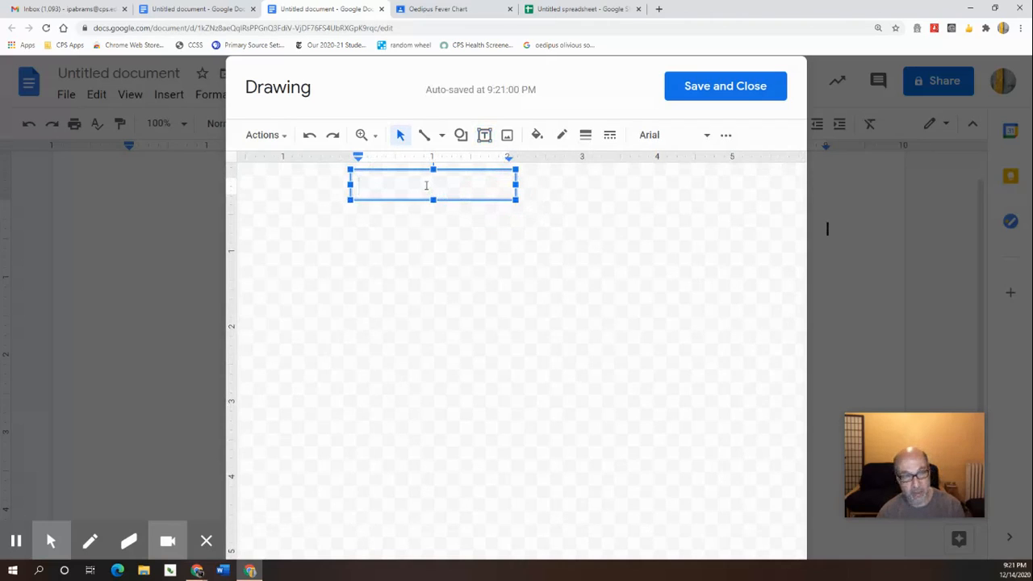
pyautogui.write('Warm Fuzzy')
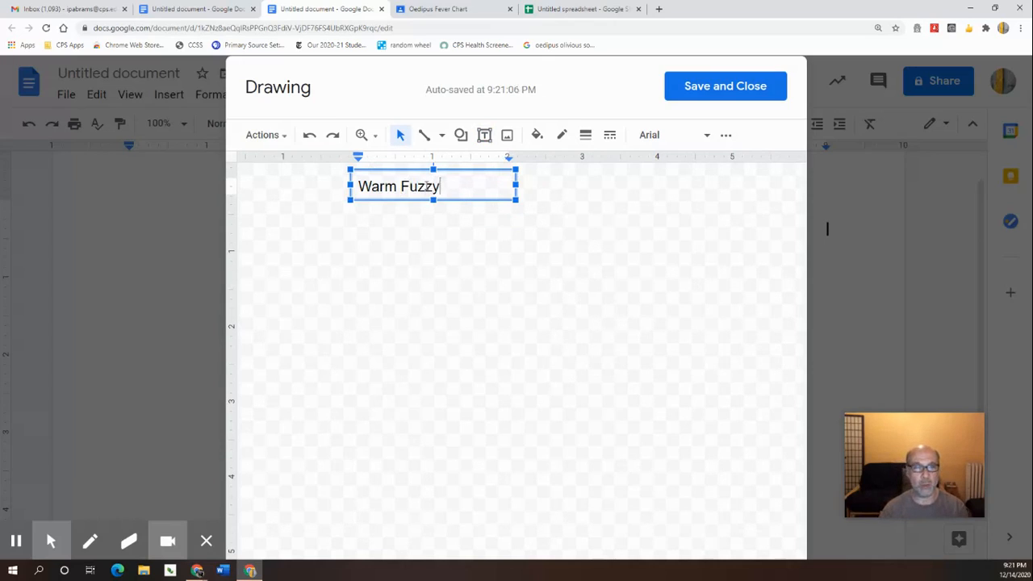
# Change the label text to "Warm and Fuzzy" and resize its box to about 1.7 inches wide to fit on one line
pyautogui.click(461, 198)
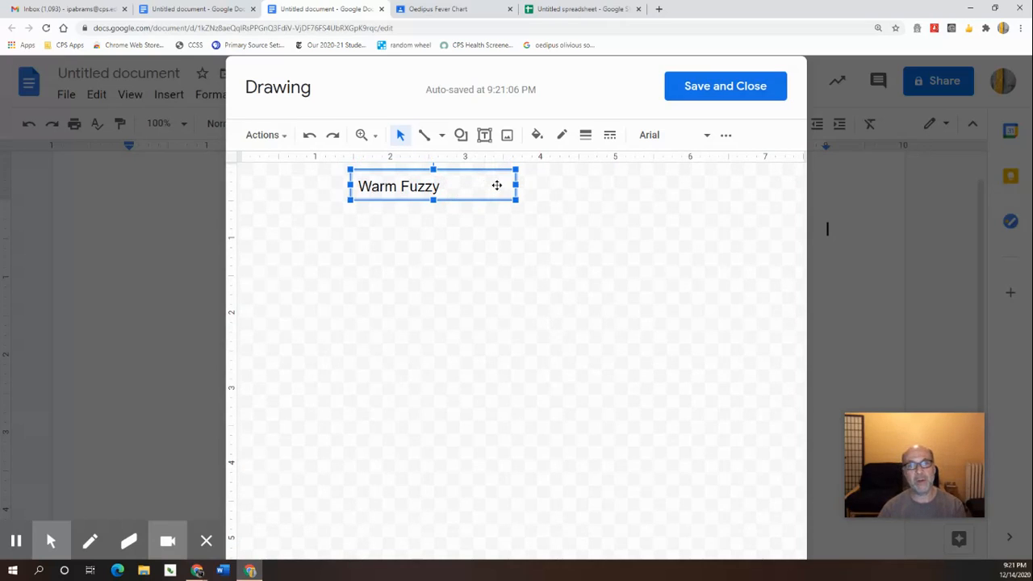
pyautogui.moveTo(515, 185); pyautogui.dragTo(448, 186)
pyautogui.click(393, 189)
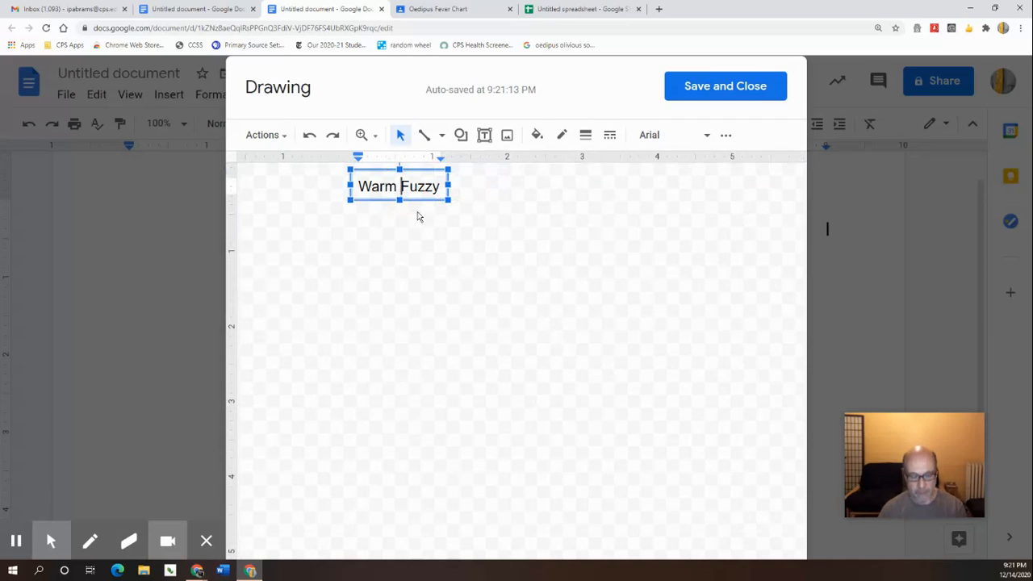
pyautogui.write('and')
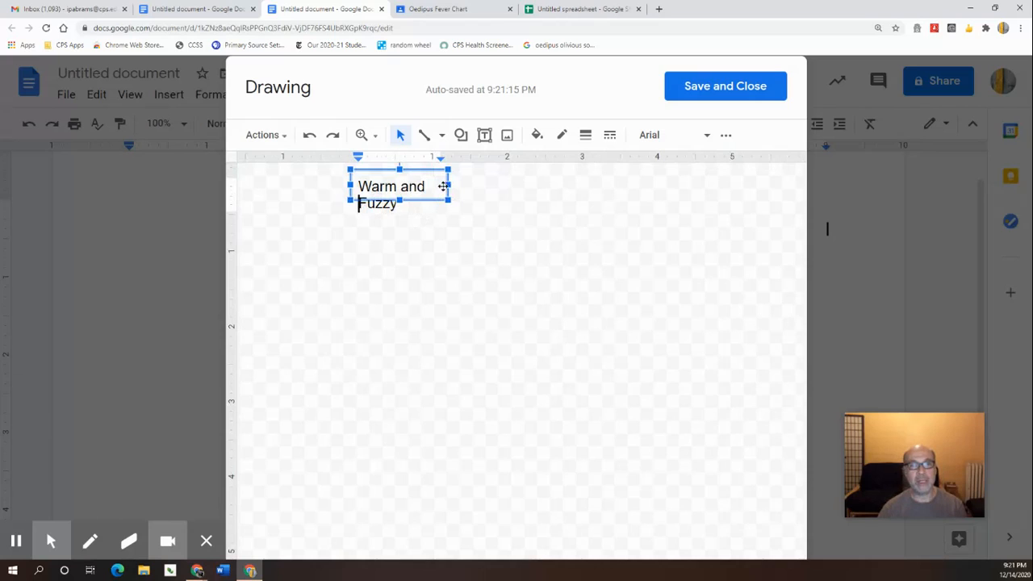
pyautogui.moveTo(444, 187); pyautogui.dragTo(482, 186)
pyautogui.click(466, 187)
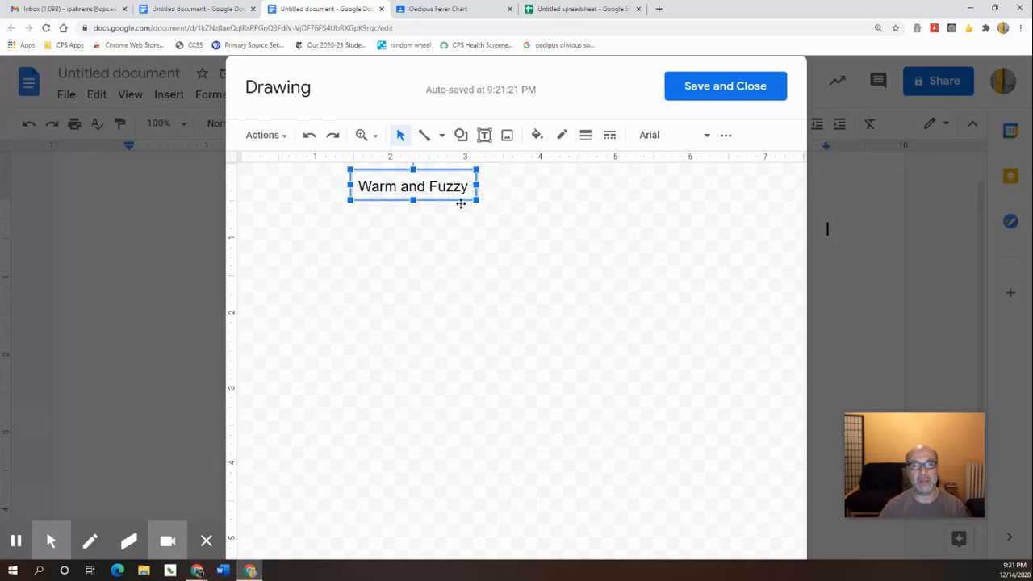
pyautogui.click(430, 233)
# Fill the "Warm and Fuzzy" text box with solid red, and save the drawing into the document
pyautogui.click(387, 190)
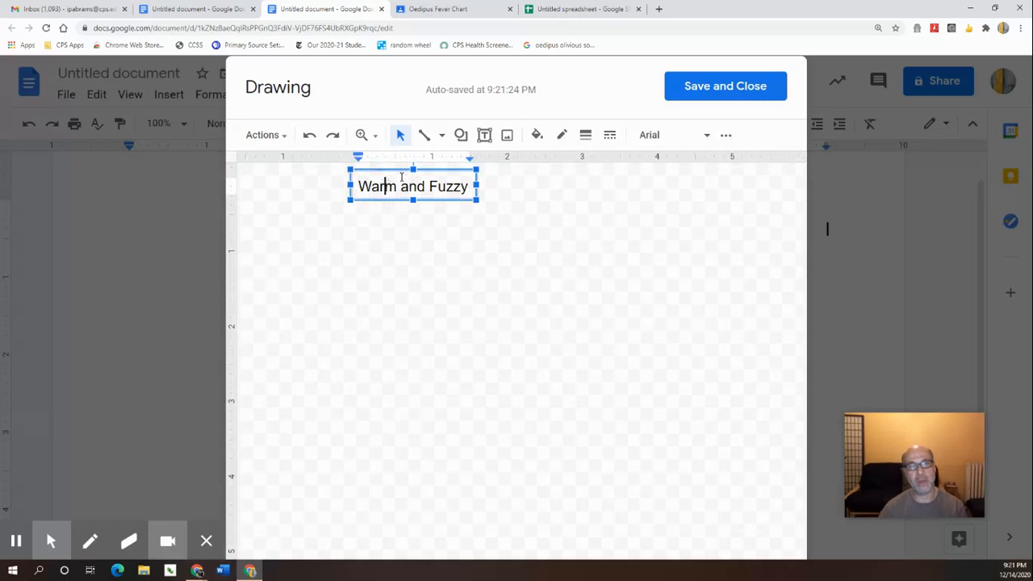
pyautogui.click(538, 135)
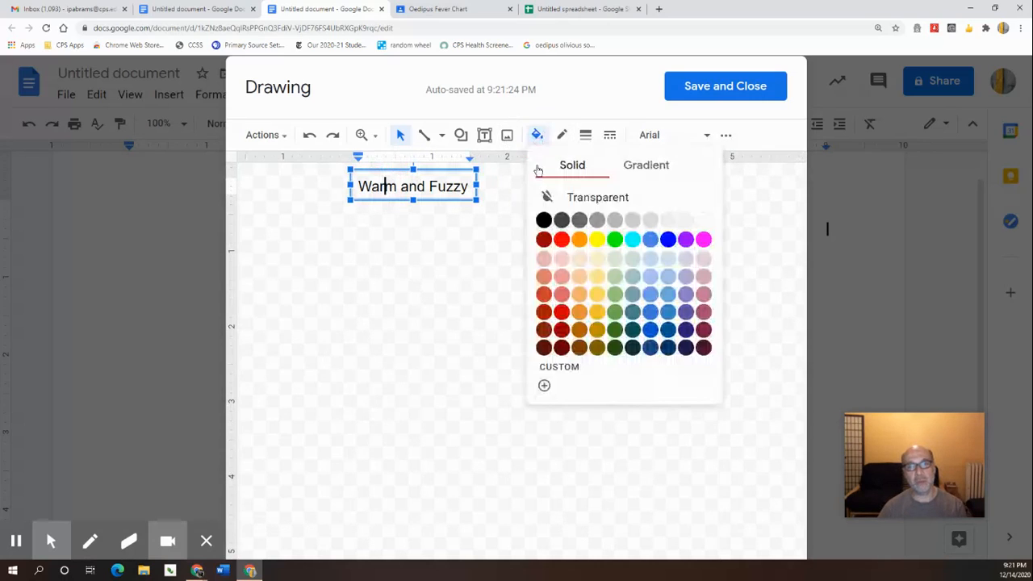
pyautogui.click(561, 240)
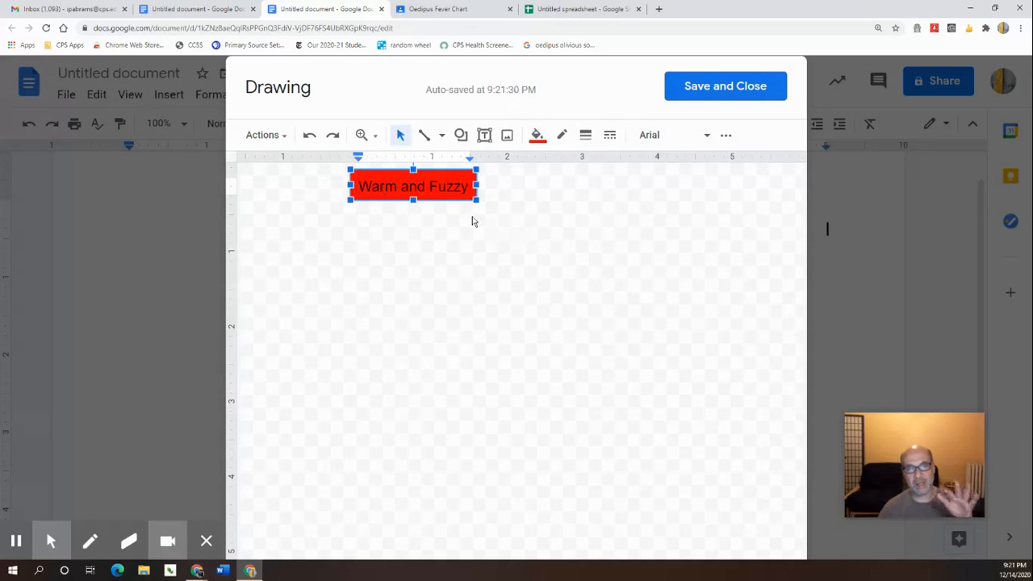
pyautogui.click(549, 230)
pyautogui.click(749, 87)
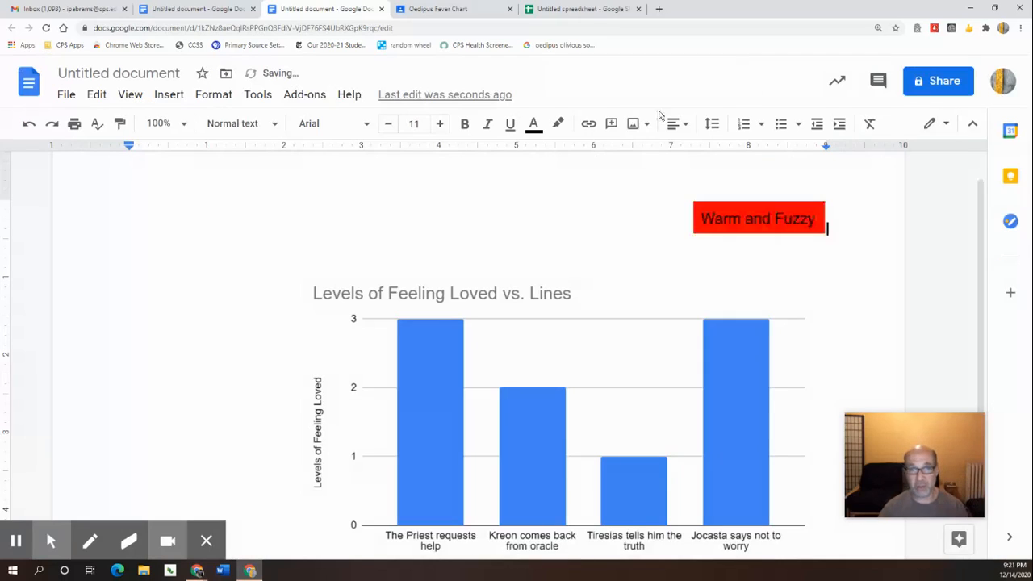
# Set the "Warm and Fuzzy" drawing to Wrap text and move it beside the chart's y-axis, just below level 3
pyautogui.click(781, 226)
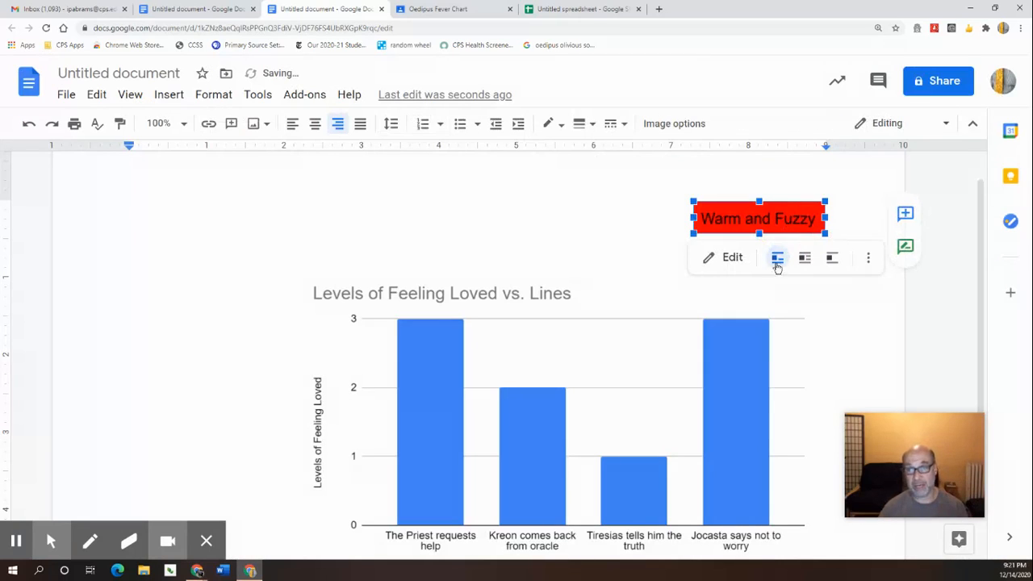
pyautogui.click(804, 259)
pyautogui.moveTo(784, 227)
pyautogui.mouseDown()
pyautogui.moveTo(474, 241)
pyautogui.moveTo(234, 312)
pyautogui.moveTo(233, 343)
pyautogui.moveTo(247, 349)
pyautogui.mouseUp()
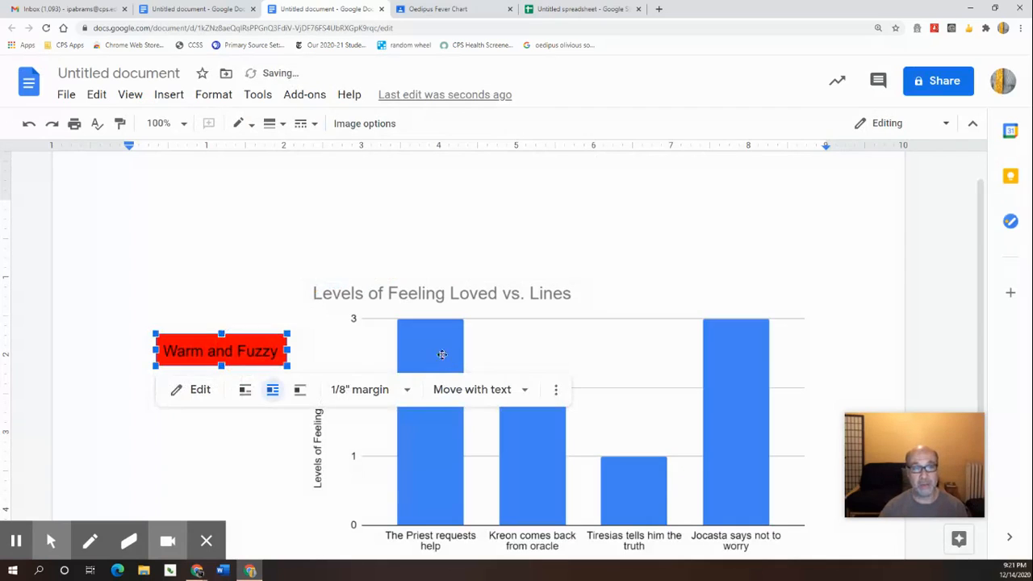
pyautogui.click(440, 255)
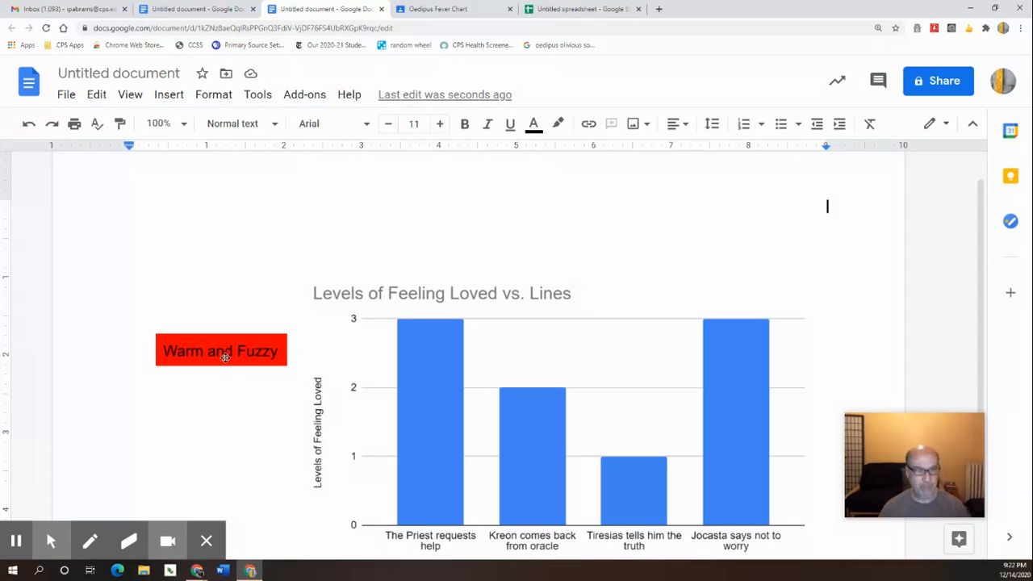
pyautogui.scroll(-3, 289, 455)
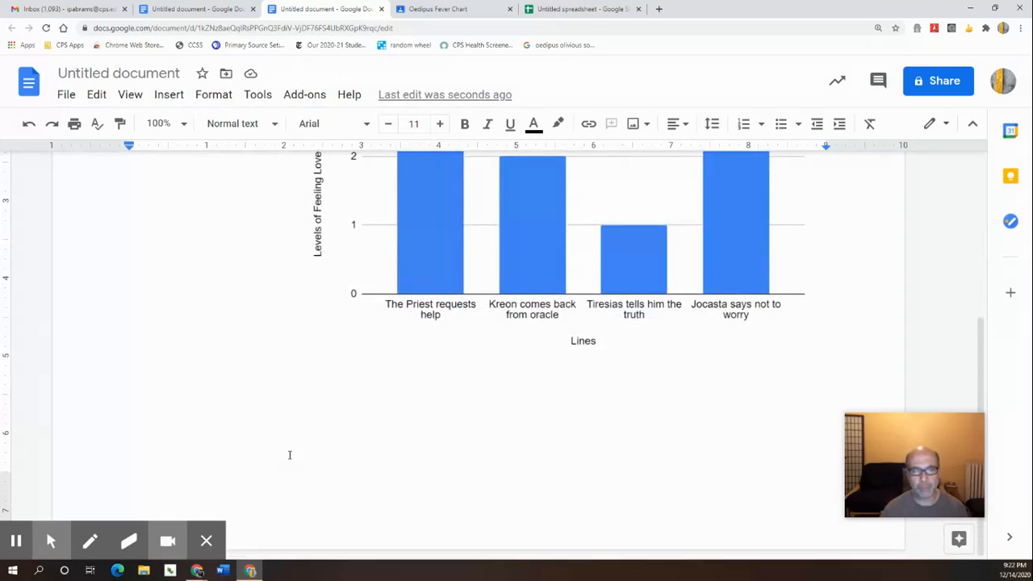
pyautogui.scroll(4, 289, 455)
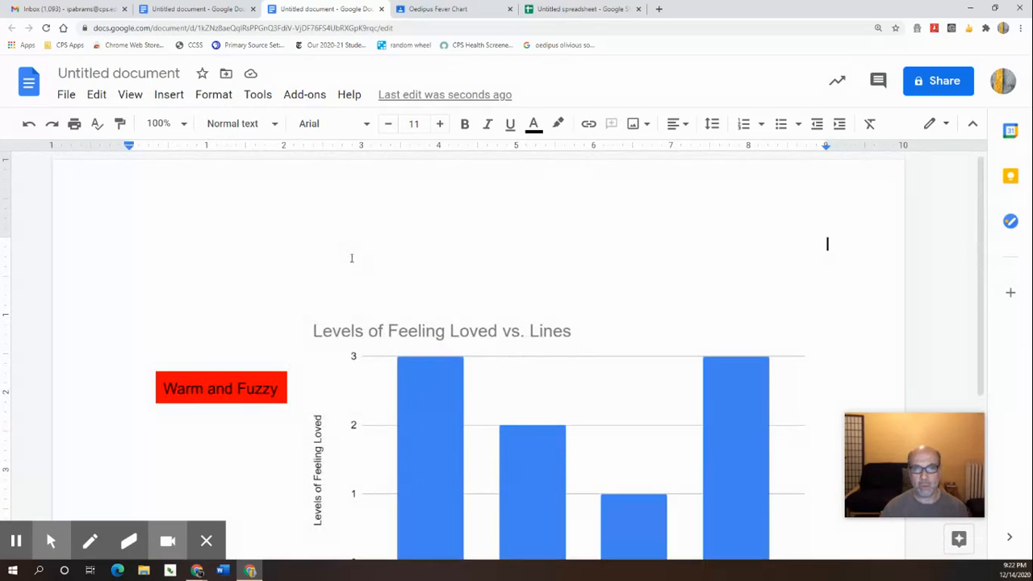
pyautogui.scroll(-3, 448, 279)
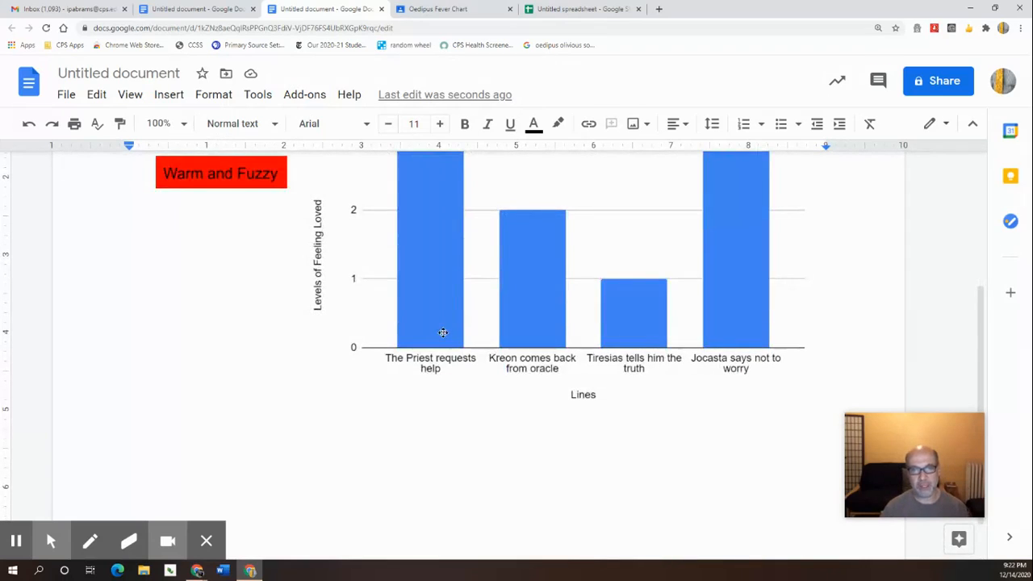
pyautogui.scroll(2, 444, 331)
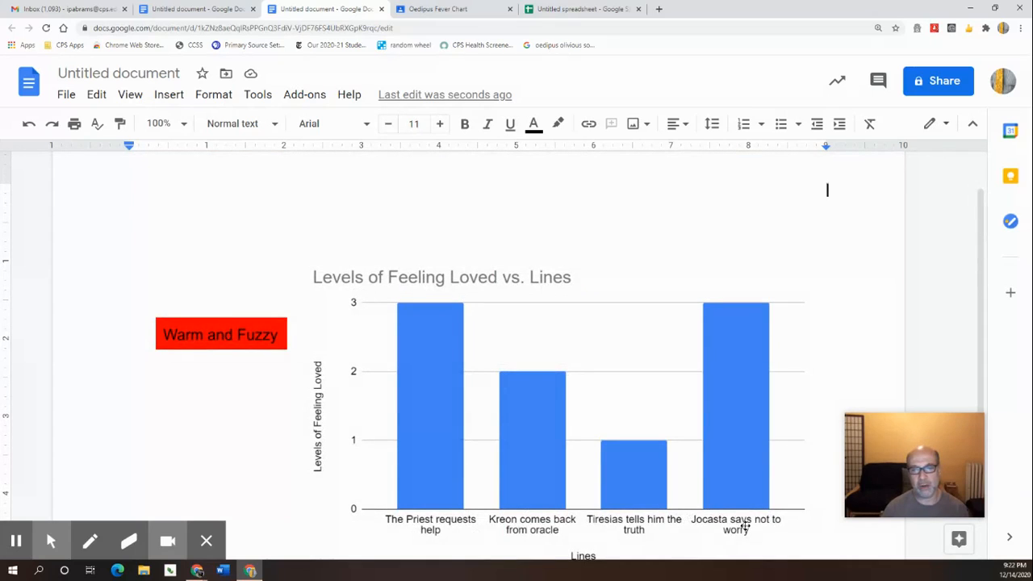
pyautogui.scroll(-2, 649, 435)
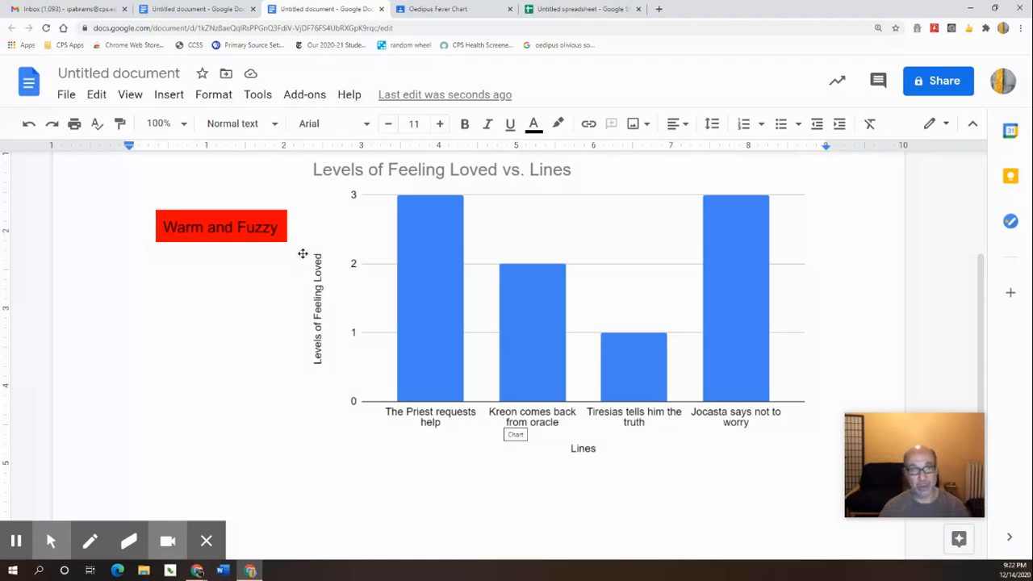
# Switch to the spreadsheet and browse the other Explore suggestions for A1:B5, including the horizontal bar chart
pyautogui.click(627, 4)
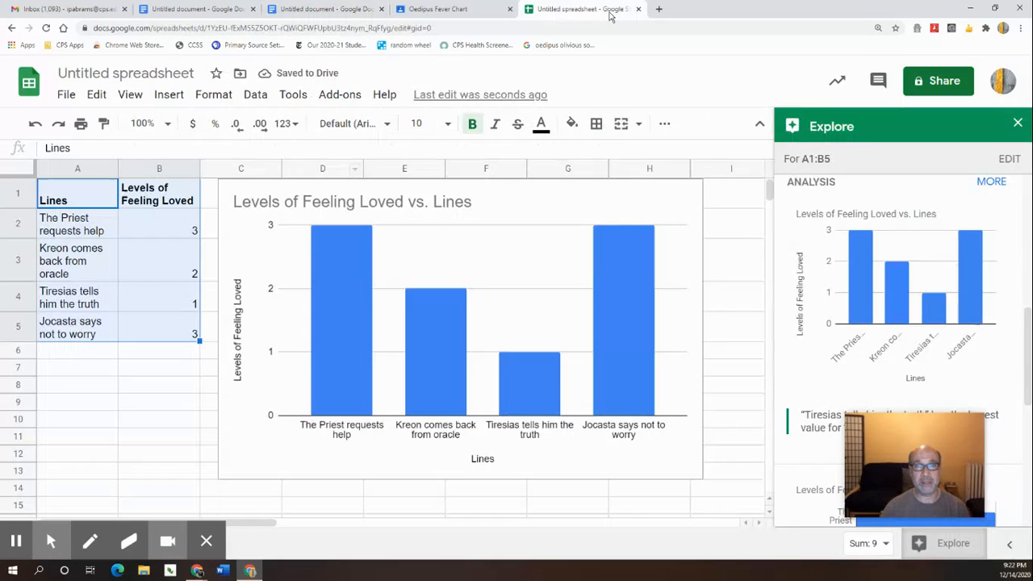
pyautogui.scroll(3, 883, 275)
pyautogui.scroll(3, 883, 276)
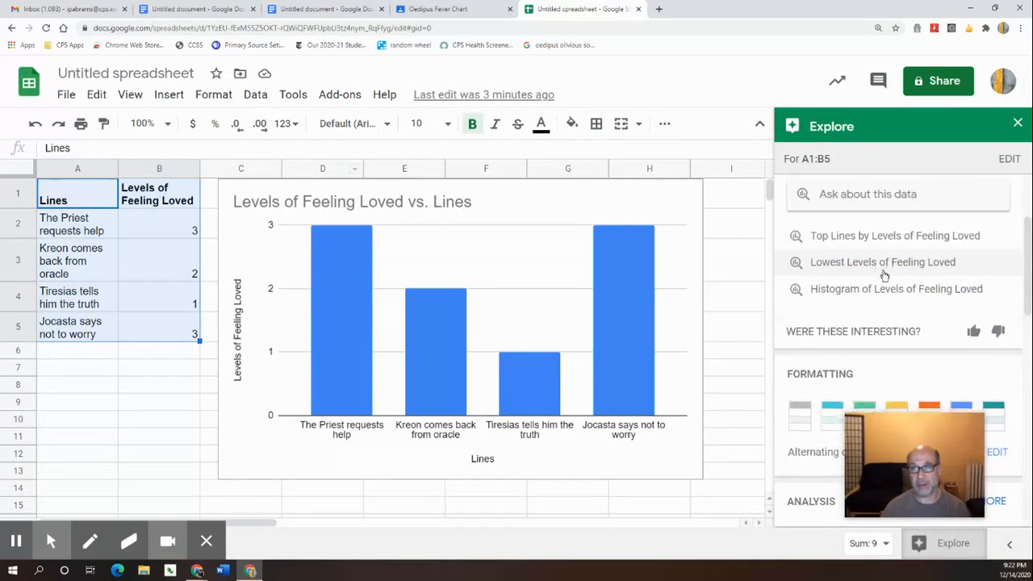
pyautogui.click(883, 266)
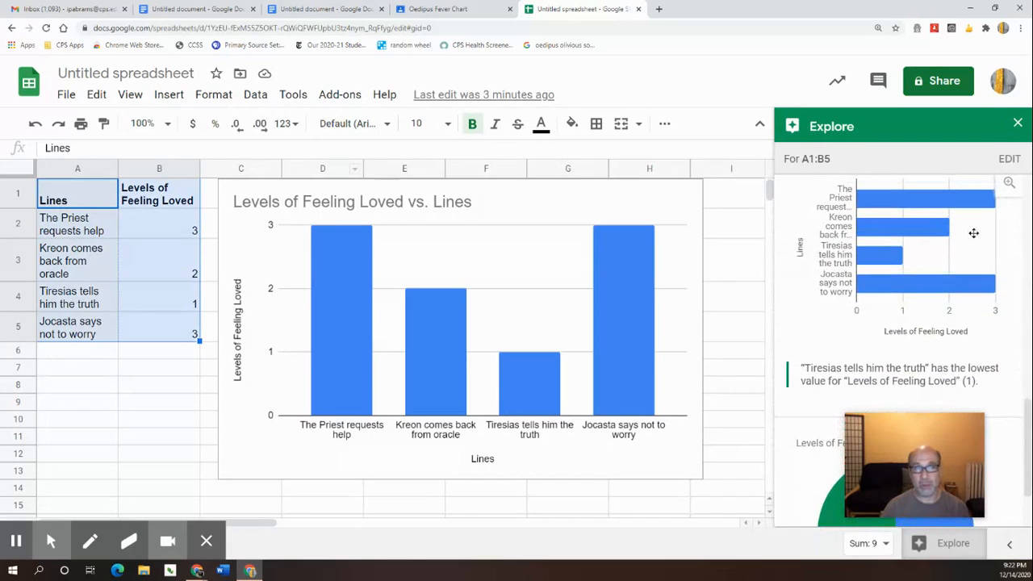